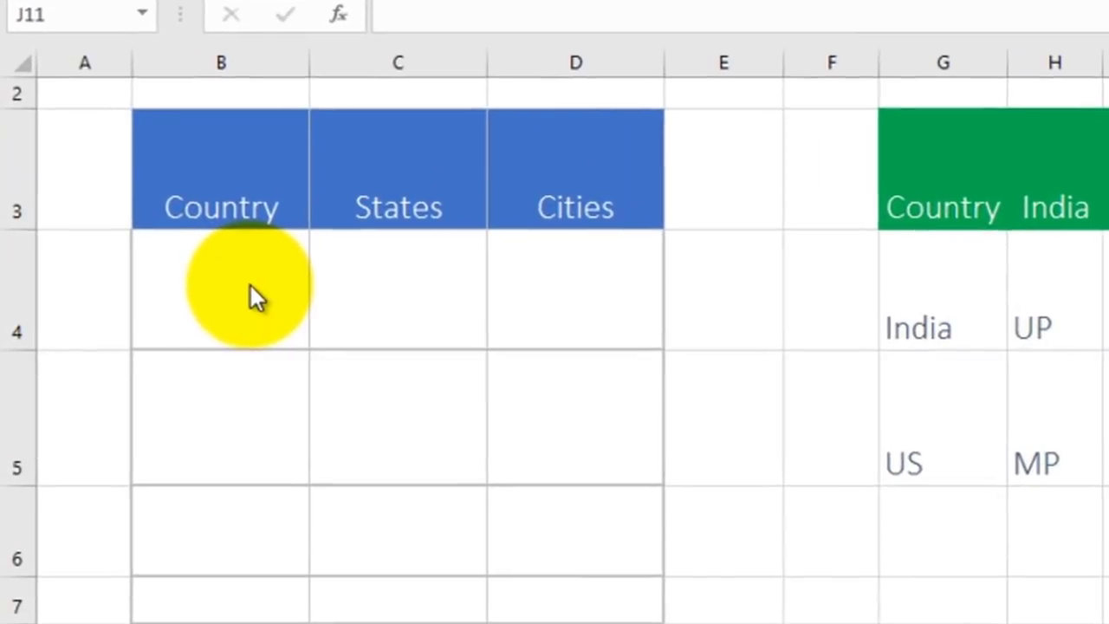
# Step: Fill row 4 with India, UP and Lucknow from the dropdowns in B4:D4
pyautogui.click(187, 291)
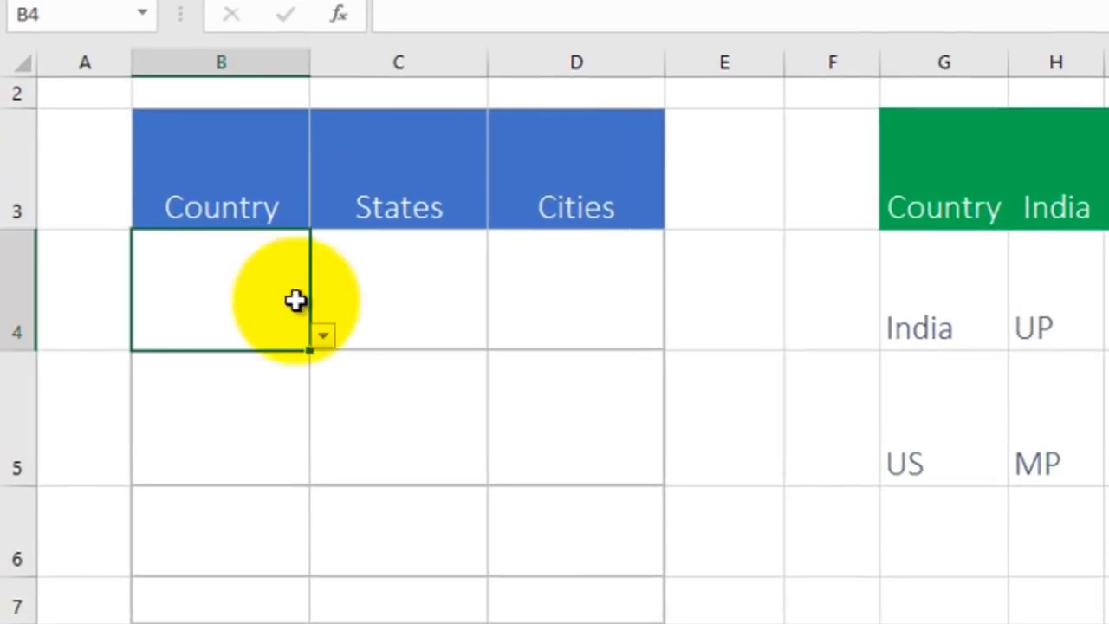
pyautogui.click(322, 335)
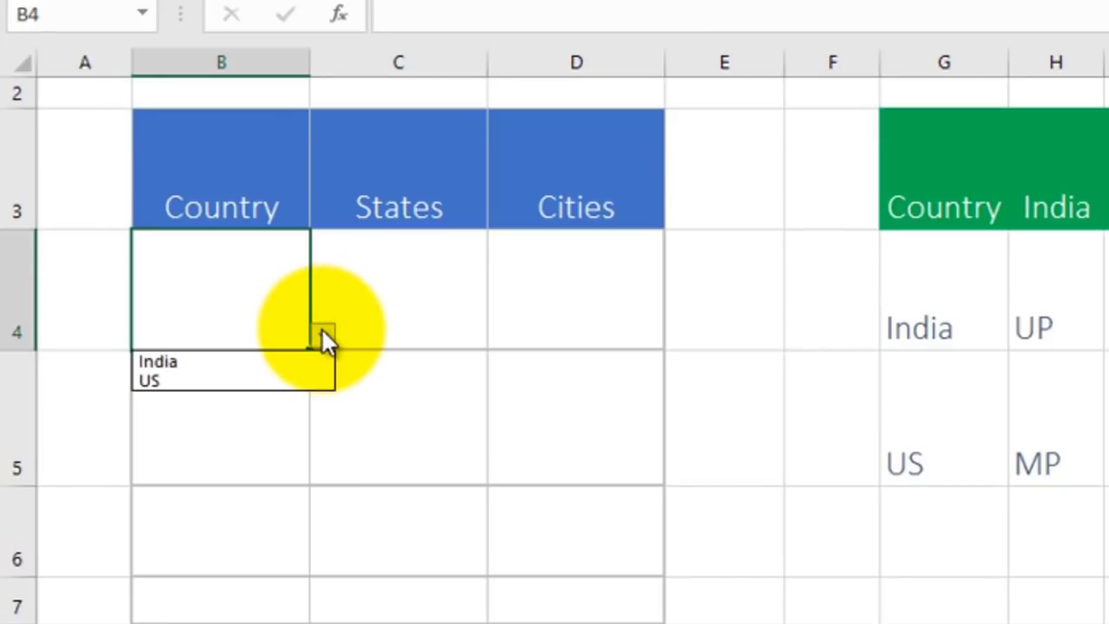
pyautogui.click(243, 359)
pyautogui.click(442, 325)
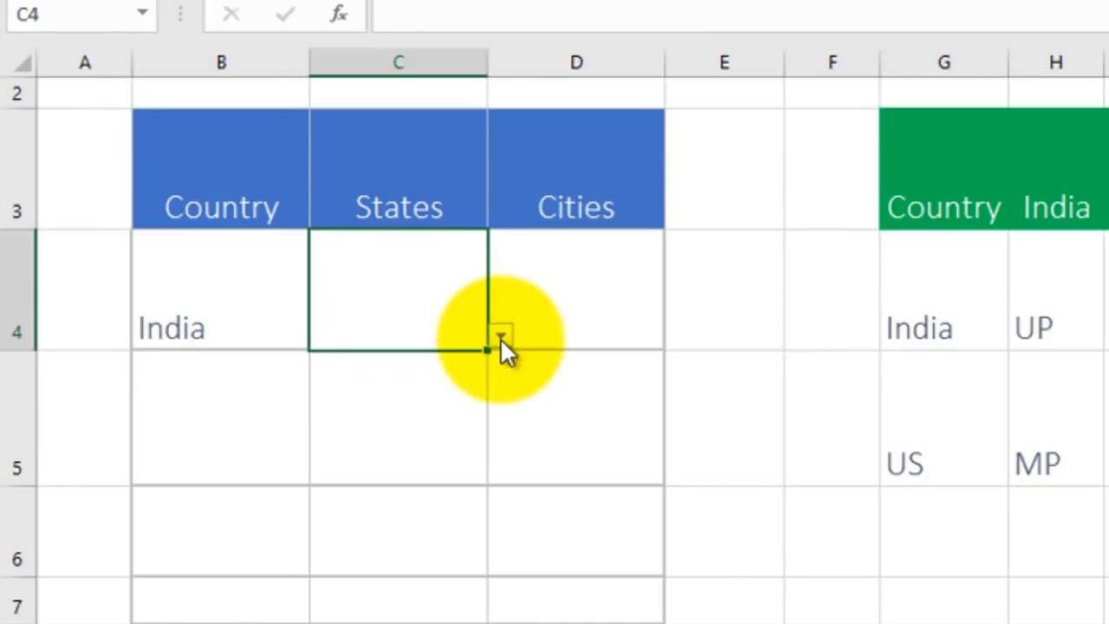
pyautogui.click(500, 336)
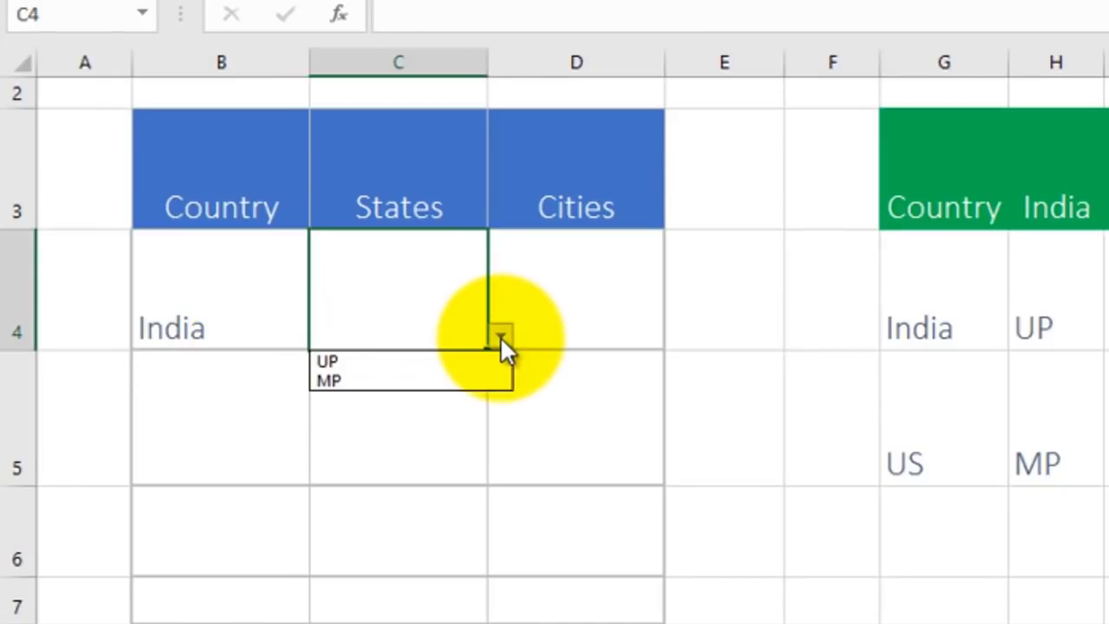
pyautogui.click(430, 357)
pyautogui.click(556, 327)
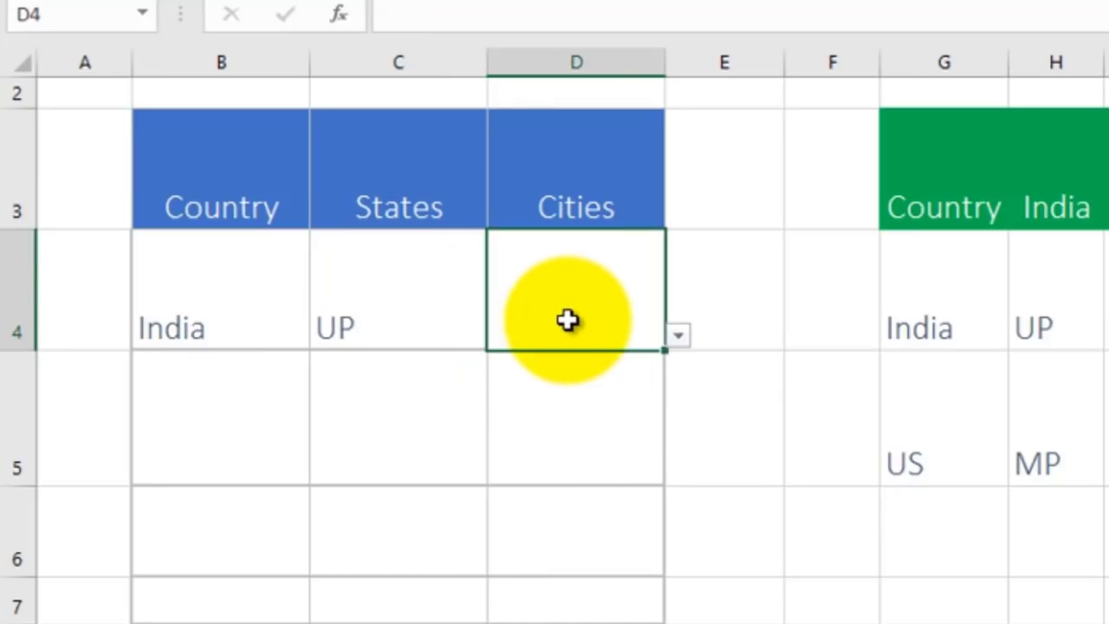
pyautogui.click(678, 336)
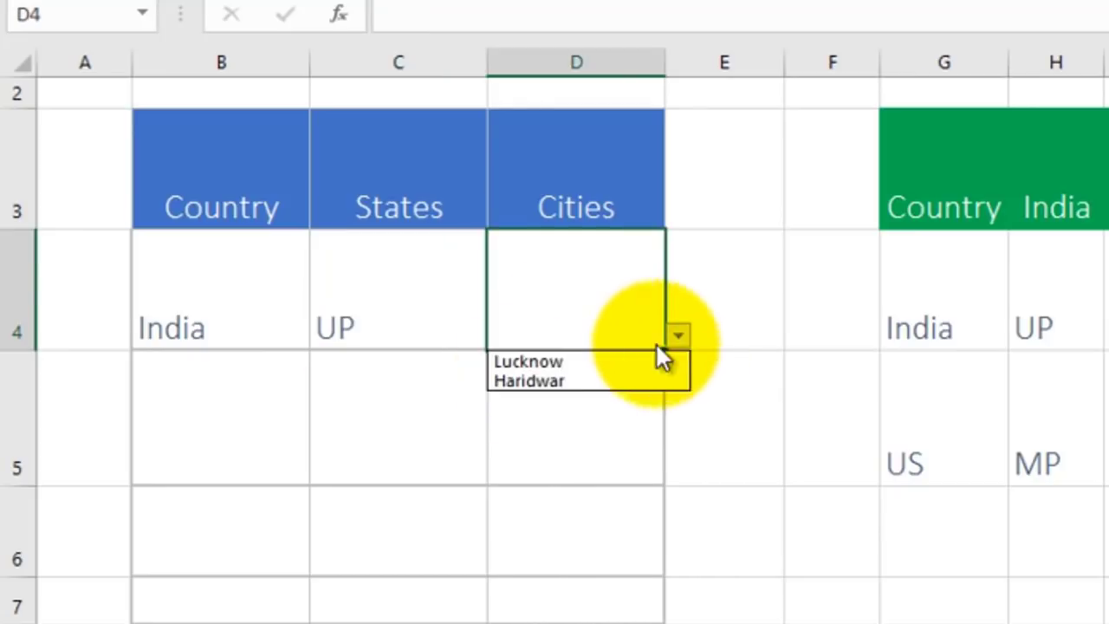
pyautogui.click(532, 361)
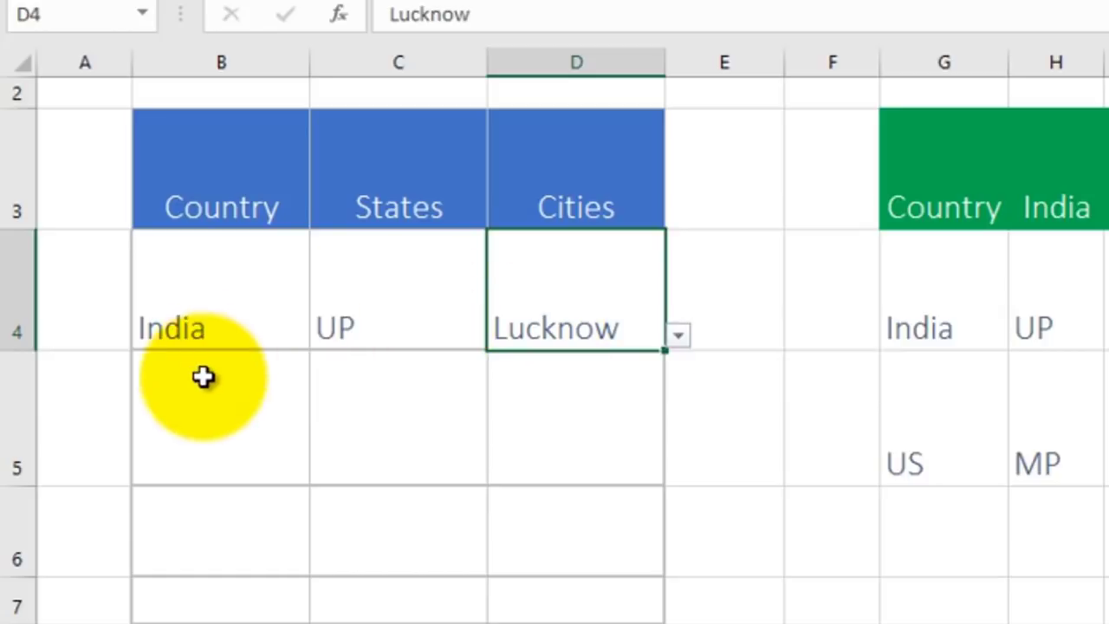
# Step: Fill row 5 with US, California and Los Angeles from the dropdowns
pyautogui.click(200, 405)
pyautogui.click(324, 472)
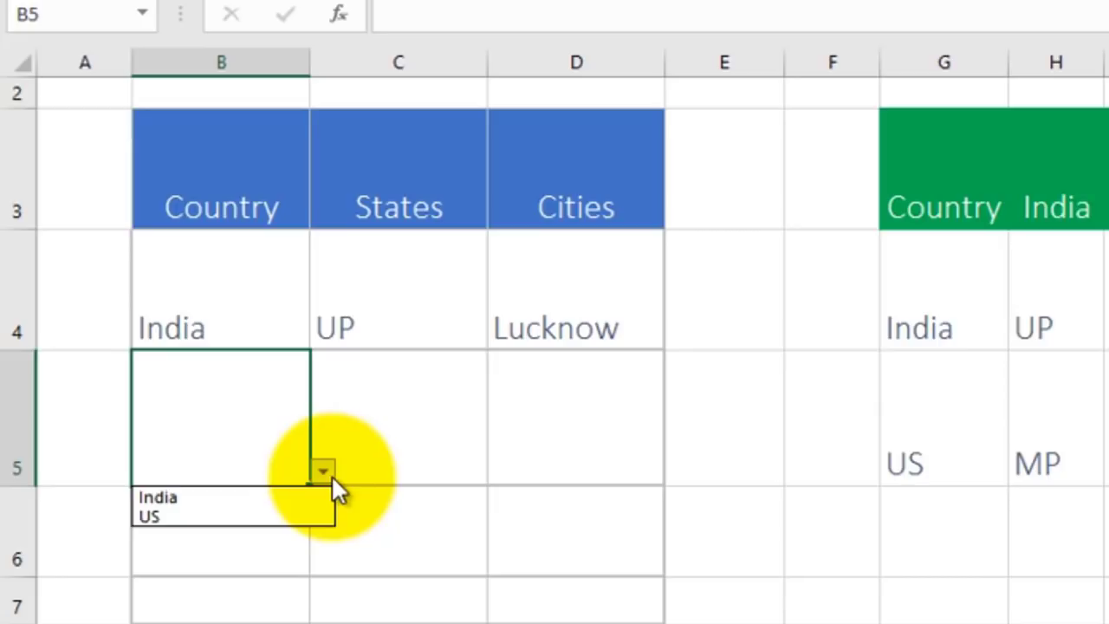
pyautogui.click(168, 514)
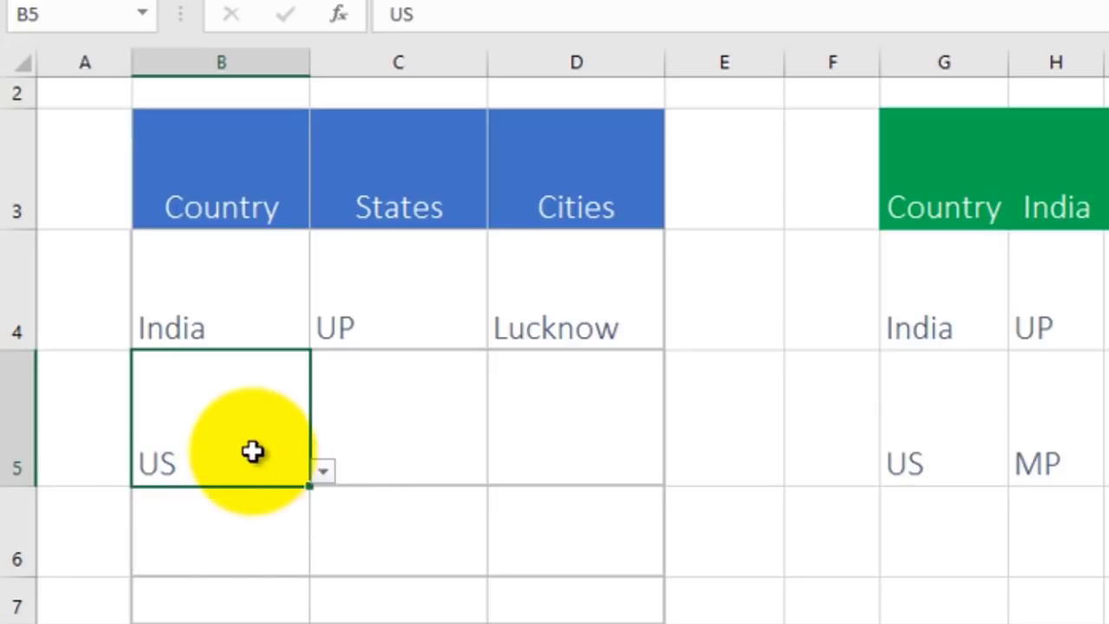
pyautogui.click(354, 448)
pyautogui.click(499, 470)
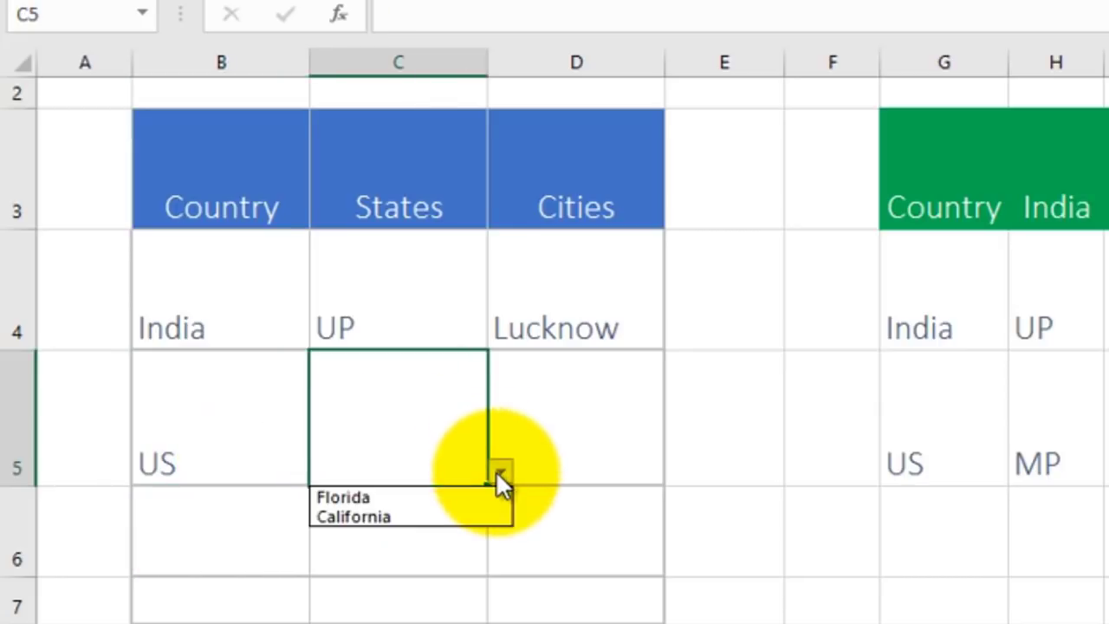
pyautogui.click(359, 518)
pyautogui.click(537, 441)
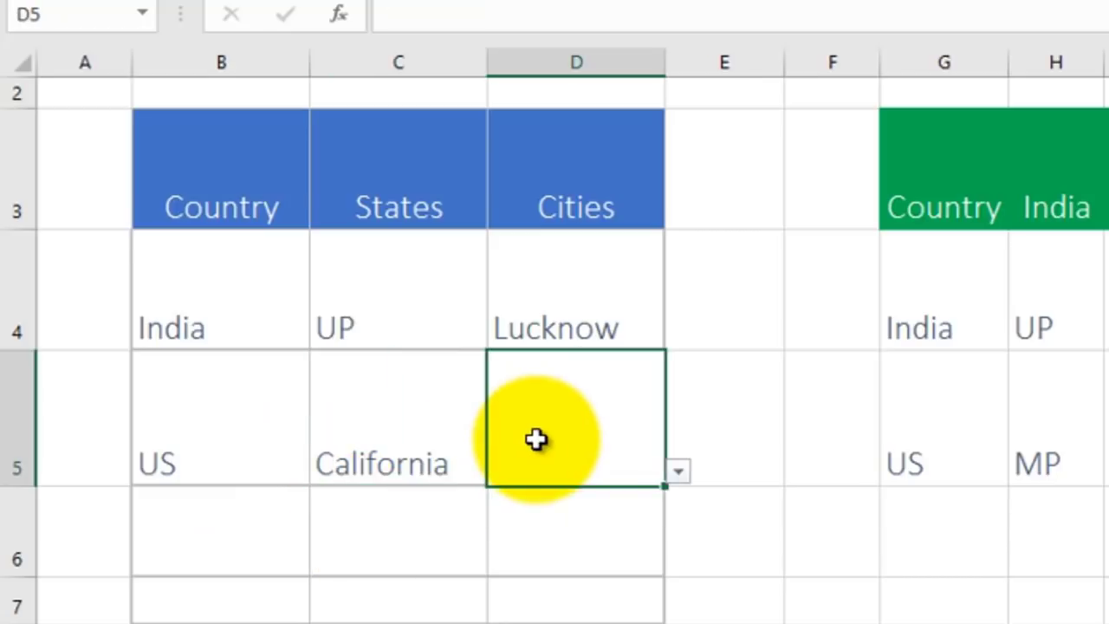
pyautogui.click(677, 472)
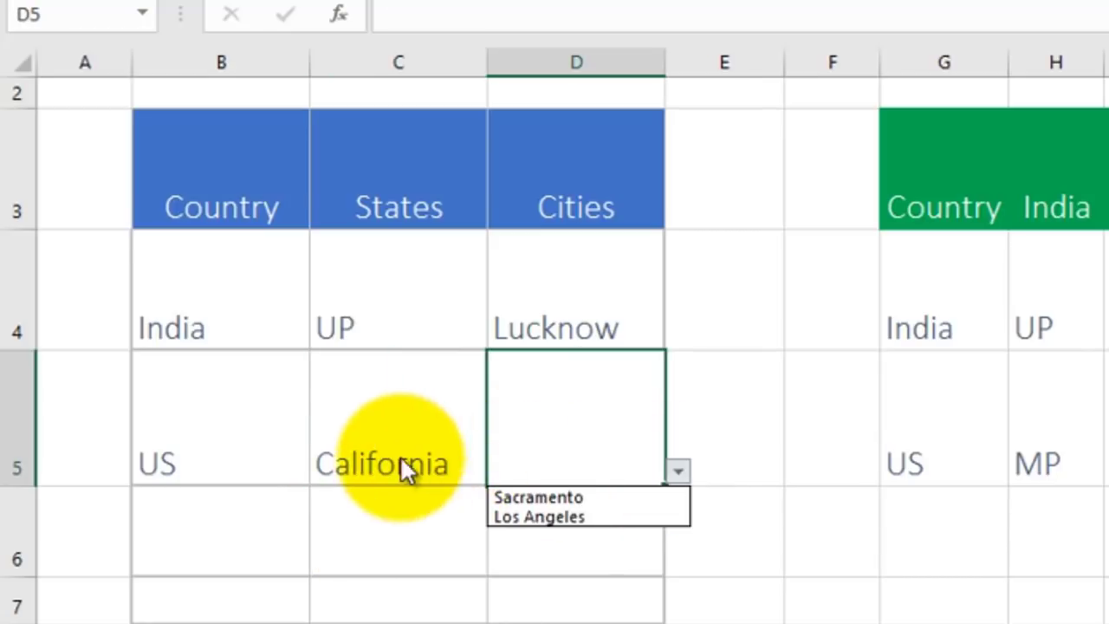
pyautogui.click(531, 515)
# Step: Fill row 6 with India, MP and Indore from the dropdowns
pyautogui.click(269, 523)
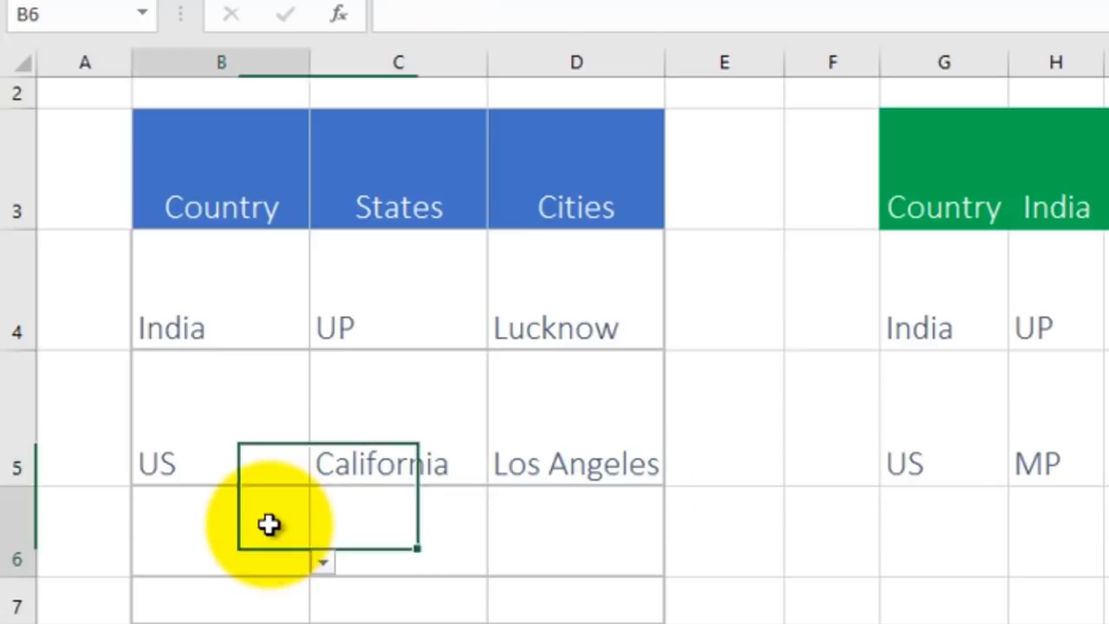
pyautogui.click(322, 561)
pyautogui.click(218, 587)
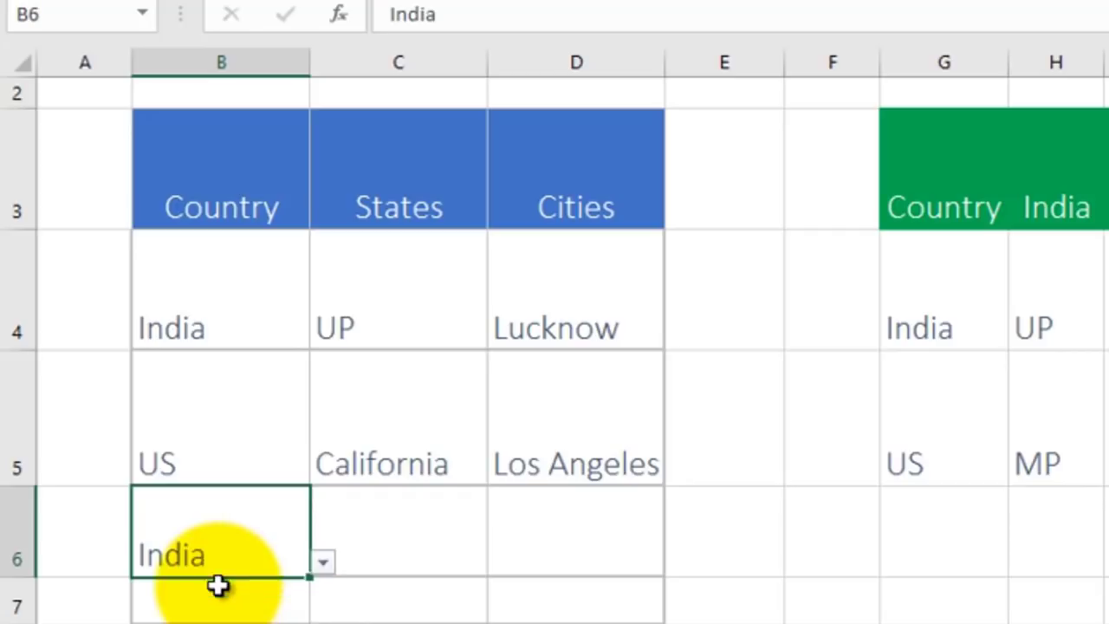
pyautogui.click(369, 538)
pyautogui.click(499, 564)
pyautogui.click(345, 605)
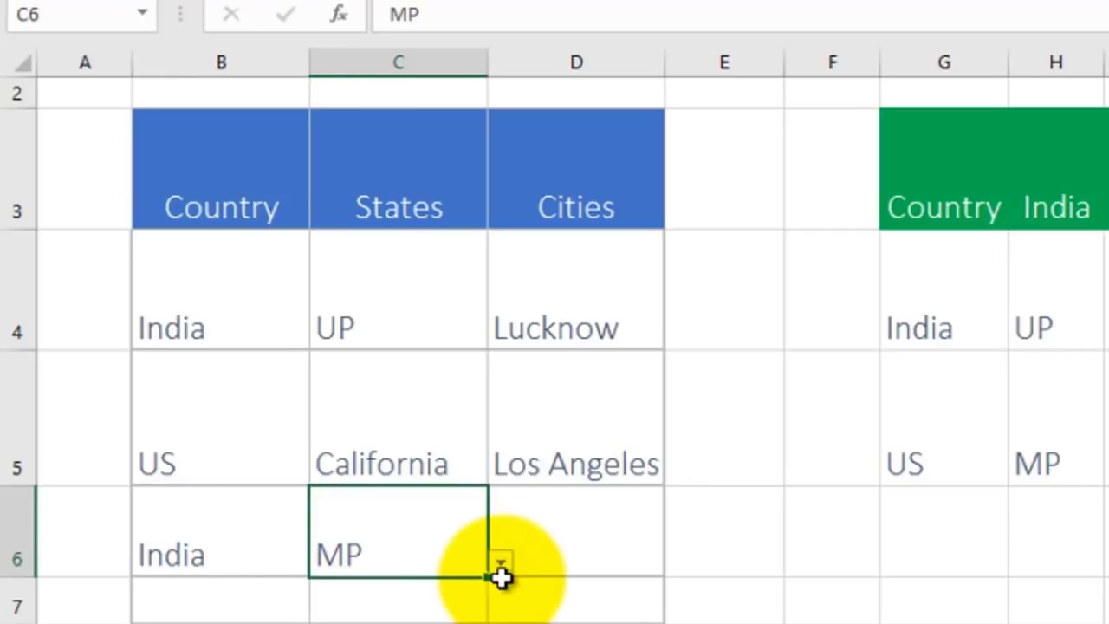
pyautogui.click(545, 552)
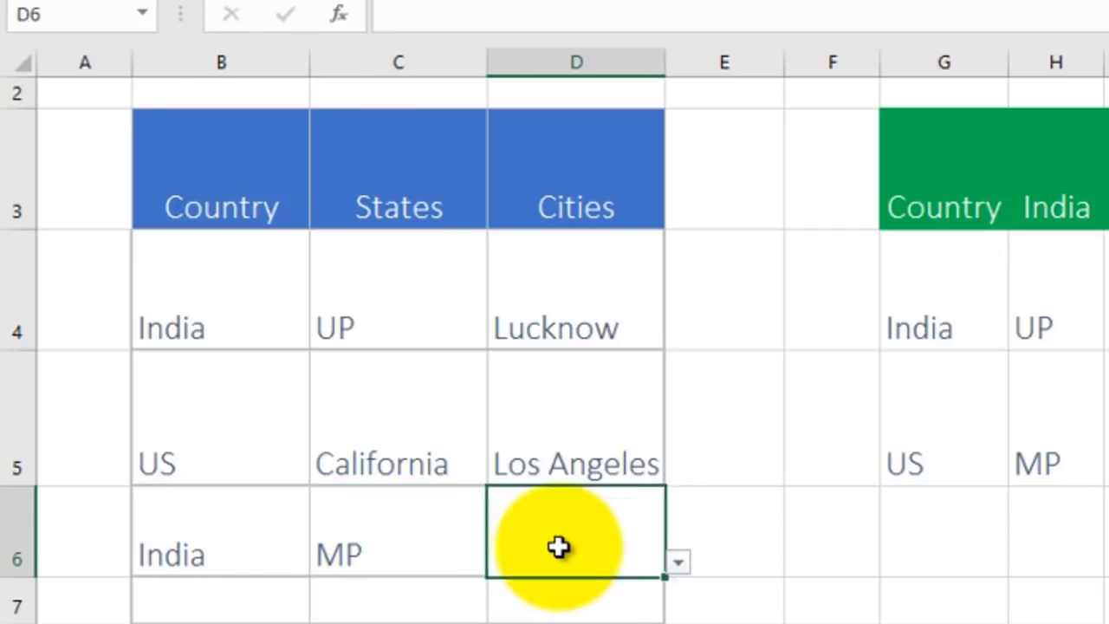
pyautogui.click(683, 561)
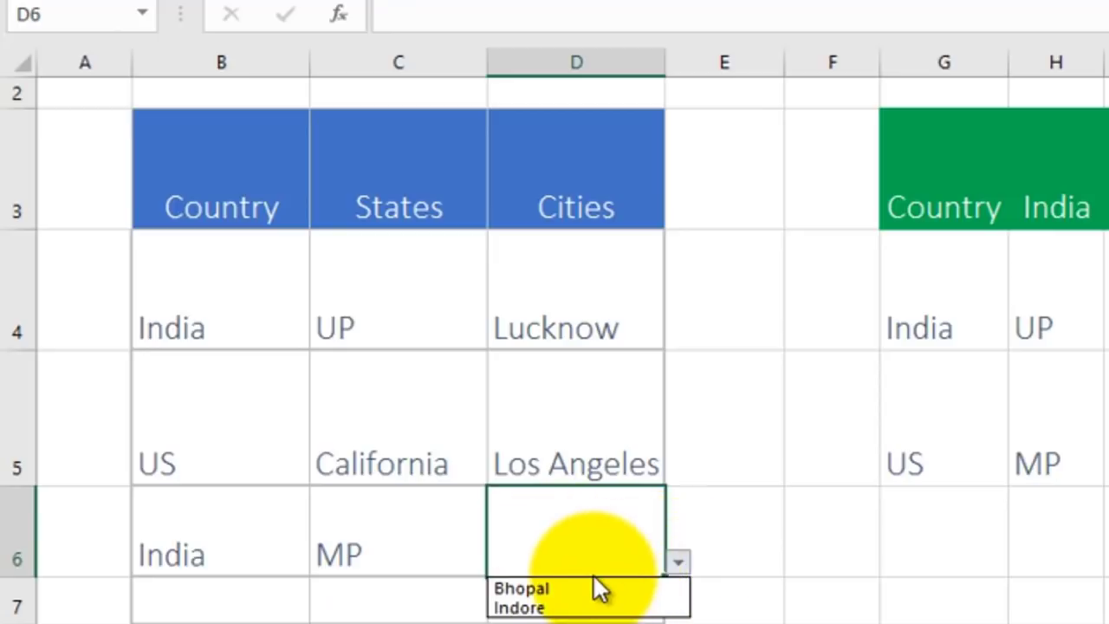
pyautogui.click(529, 606)
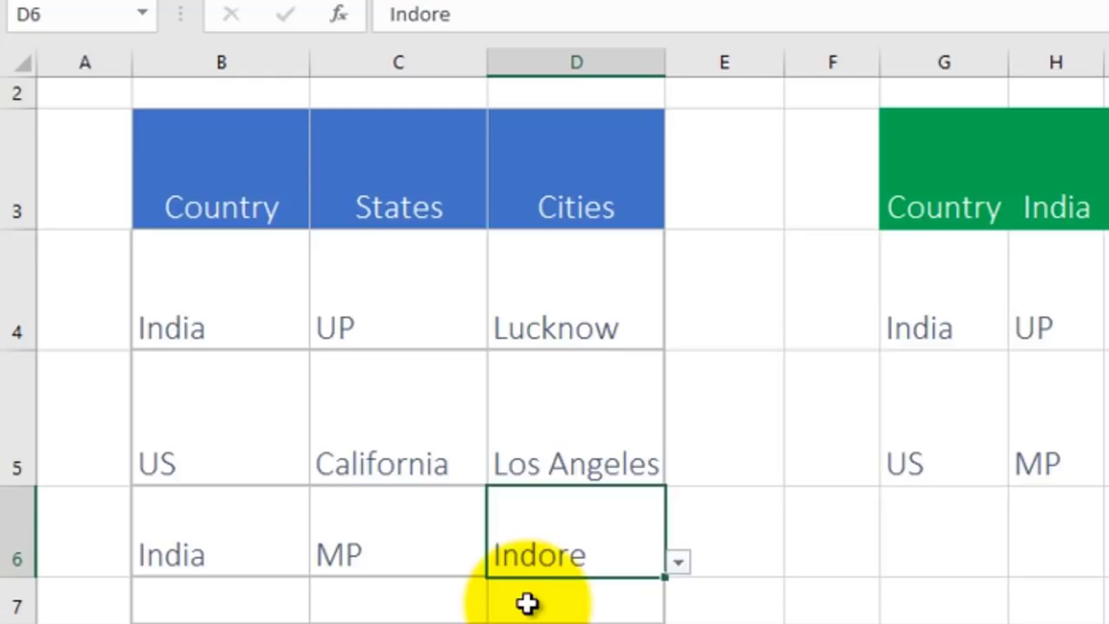
# Step: Fill row 7 with US, Florida and Tallahassee from the dropdowns
pyautogui.click(268, 609)
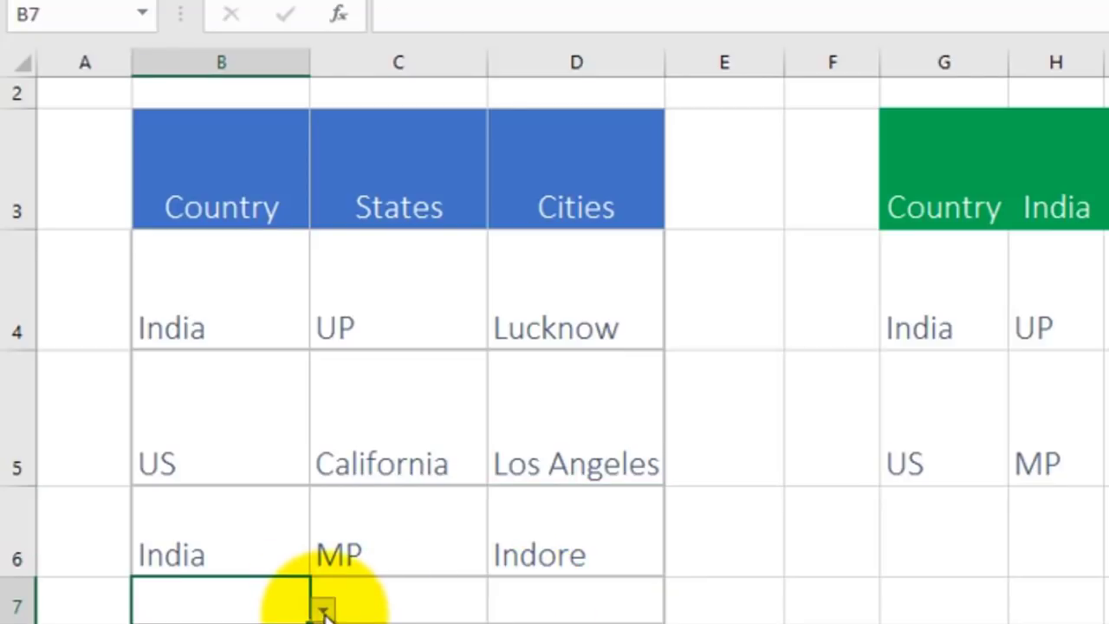
pyautogui.click(227, 617)
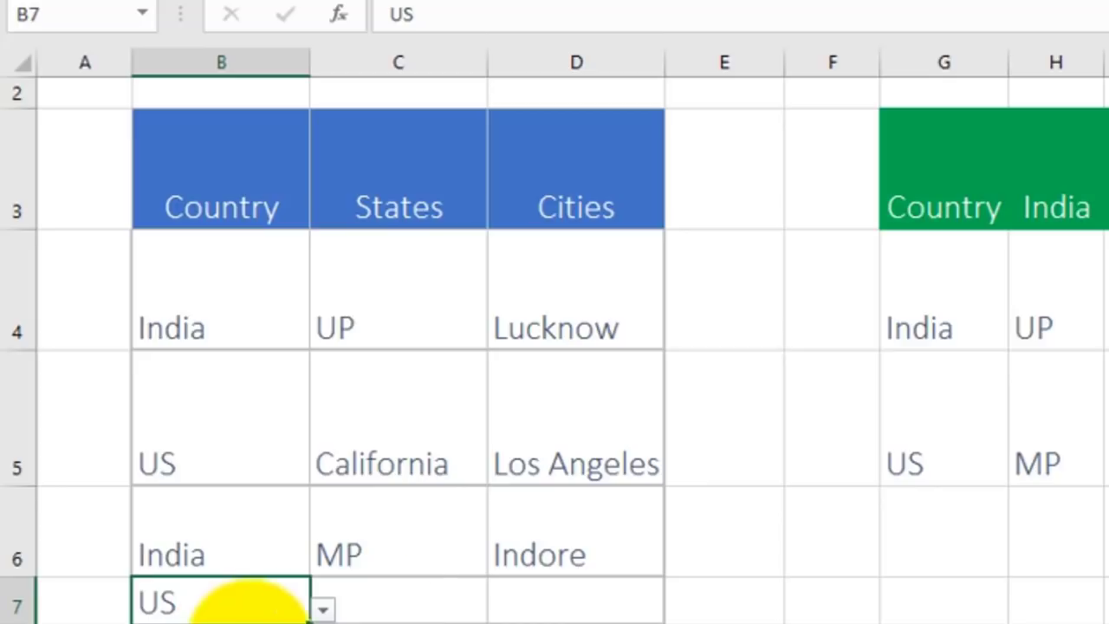
pyautogui.click(404, 604)
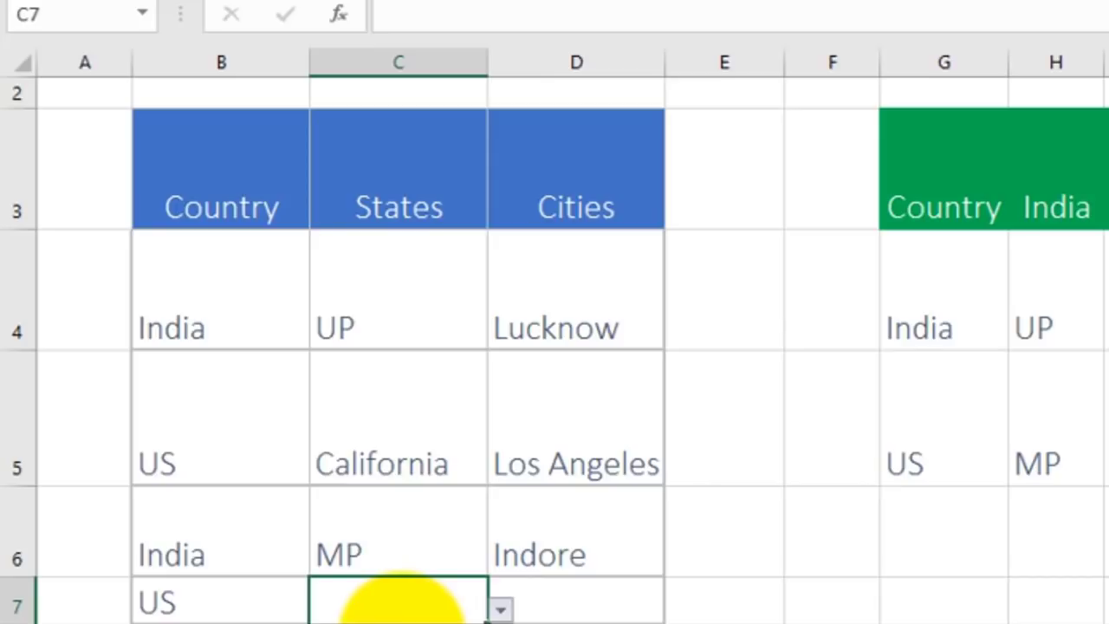
pyautogui.click(400, 615)
pyautogui.click(574, 609)
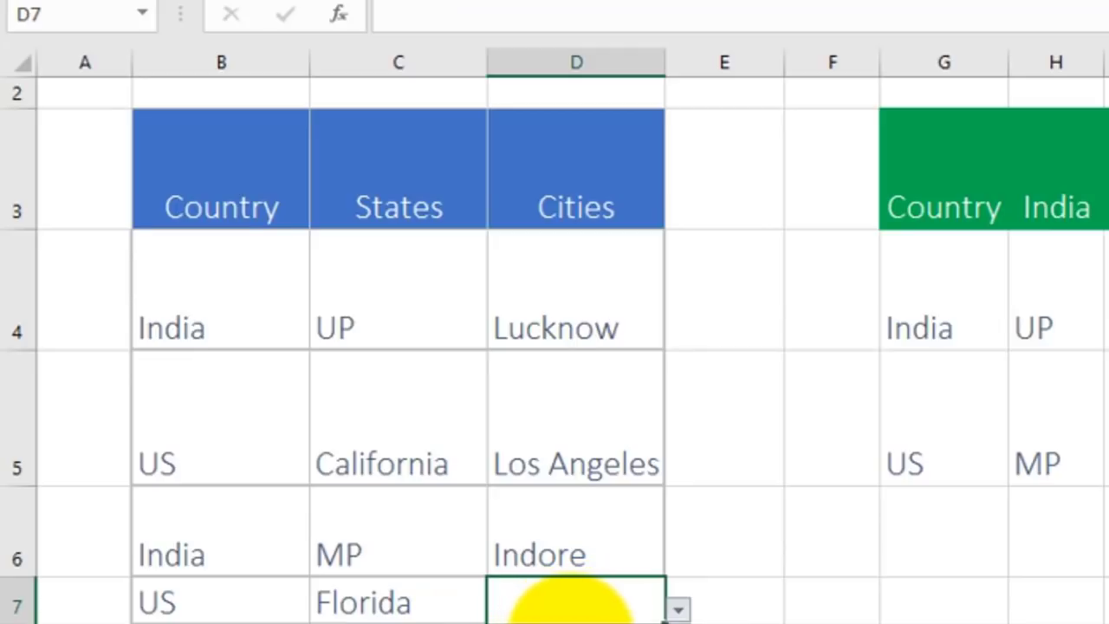
pyautogui.click(678, 609)
pyautogui.click(527, 623)
pyautogui.click(831, 605)
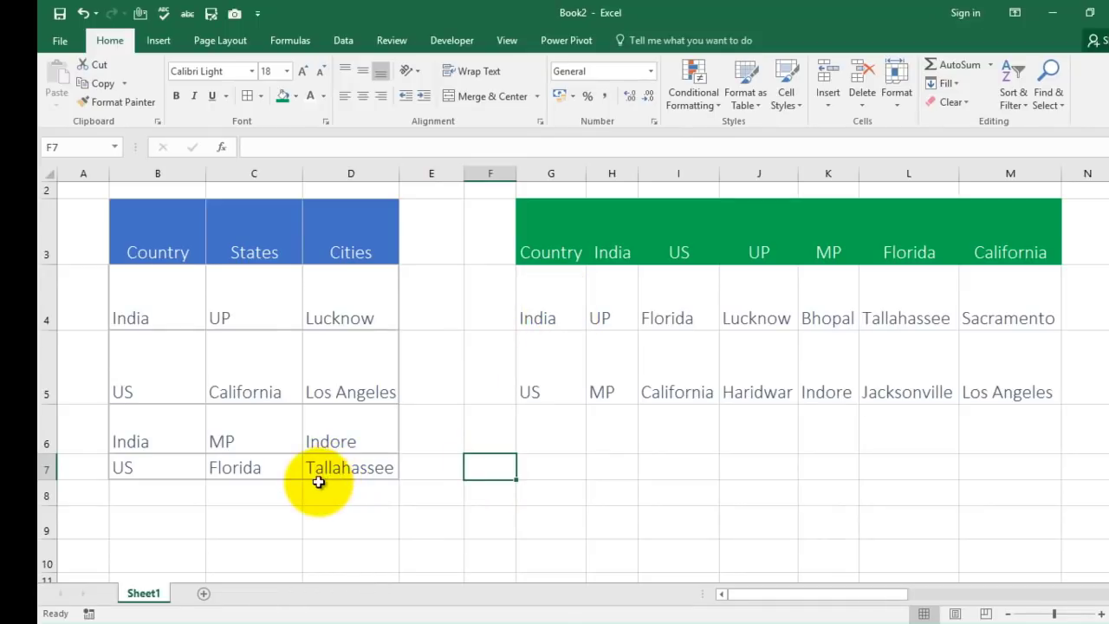
pyautogui.hotkey('alt', 'Tab')
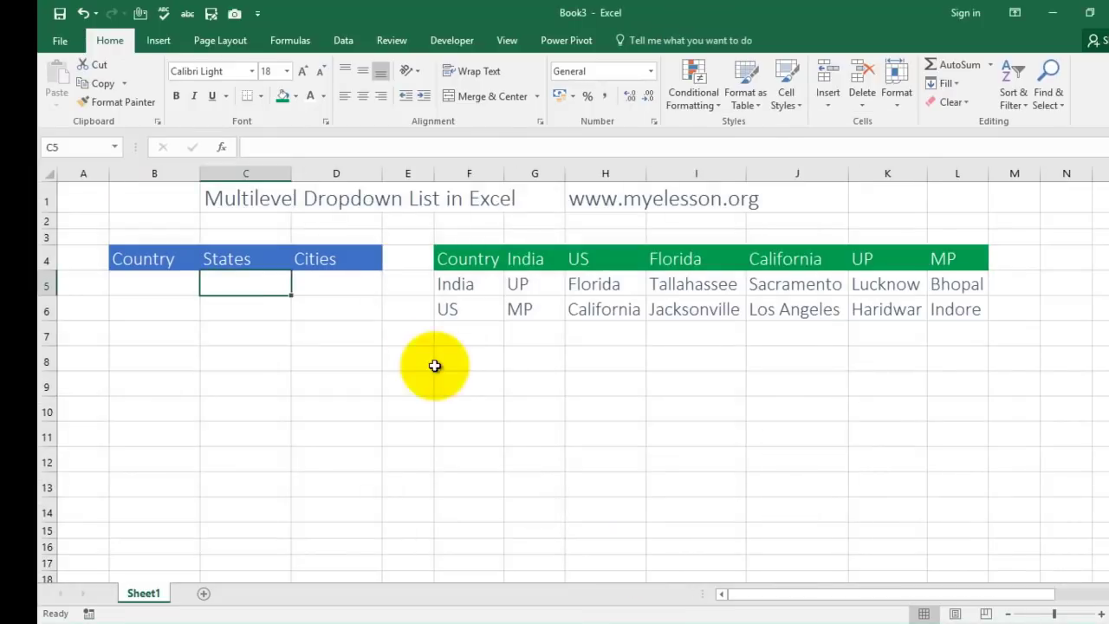
pyautogui.click(423, 354)
pyautogui.press('Left')
pyautogui.press('Left')
pyautogui.press('Left')
pyautogui.press('Up')
pyautogui.press('Right')
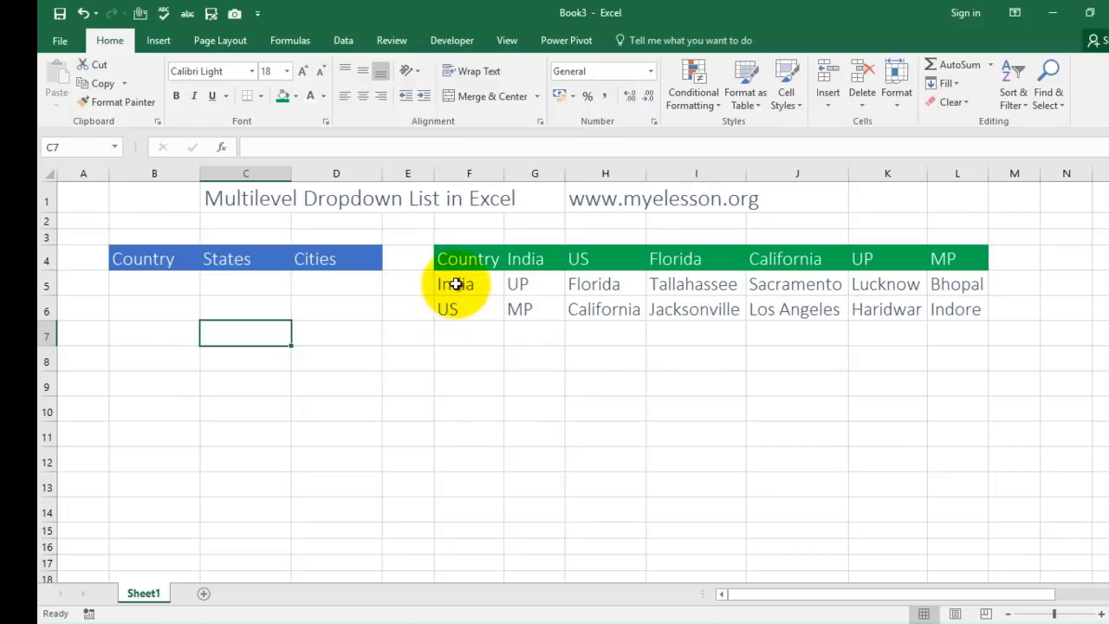
pyautogui.click(528, 259)
pyautogui.write('S')
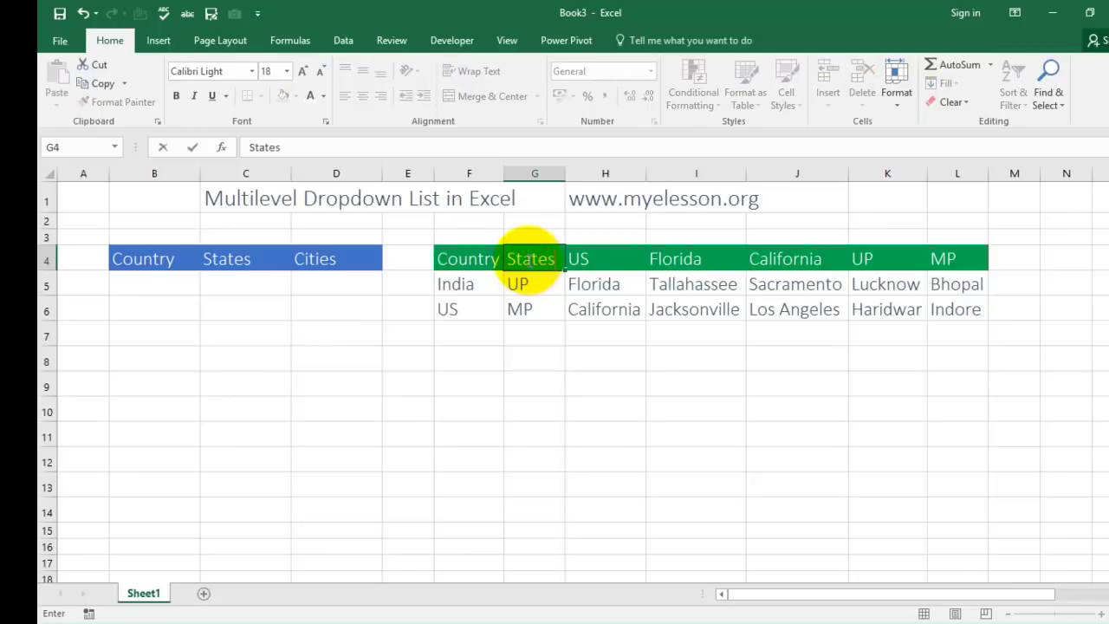
pyautogui.write('tates')
pyautogui.press('Return')
pyautogui.press('Left')
pyautogui.press('Right')
pyautogui.press('Up')
pyautogui.press('Down')
pyautogui.press('Down')
pyautogui.press('Up')
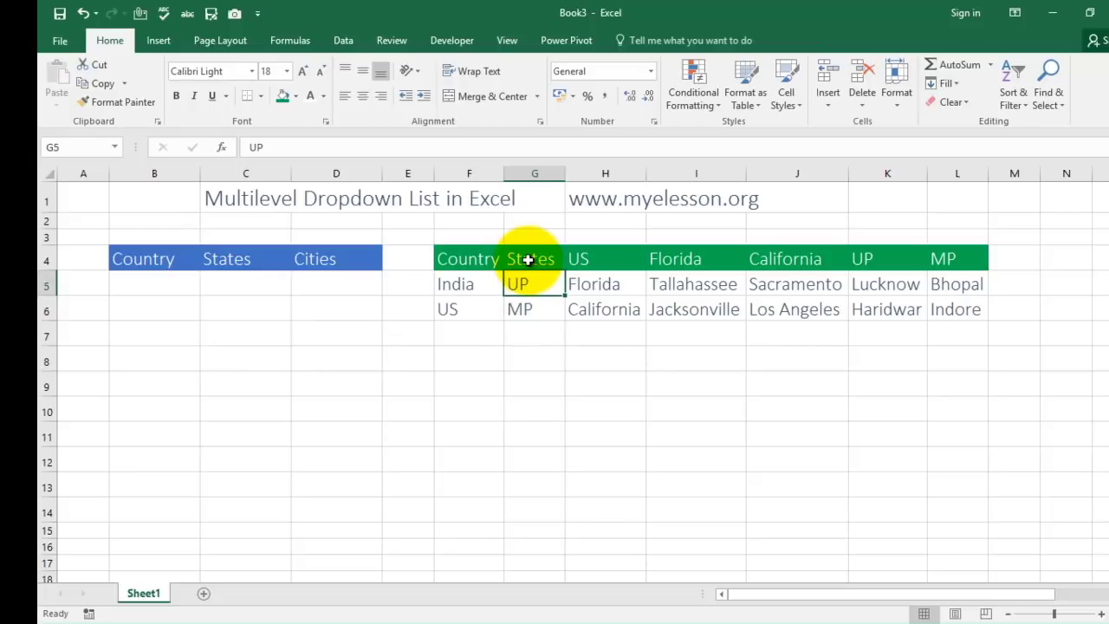
pyautogui.click(529, 309)
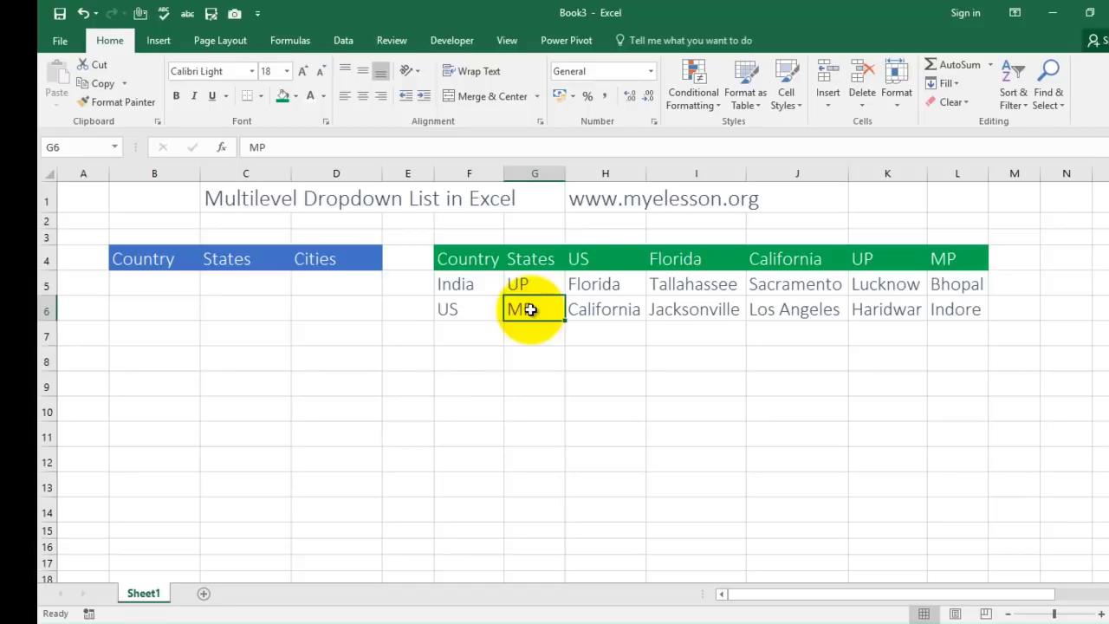
pyautogui.click(606, 255)
pyautogui.press('Left')
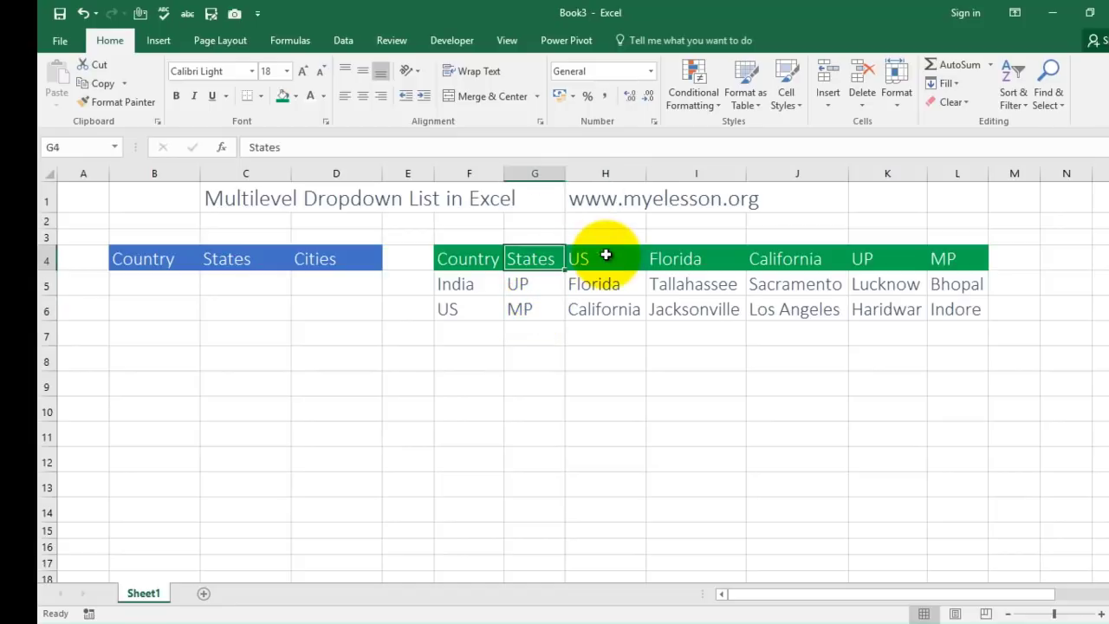
pyautogui.press('Right')
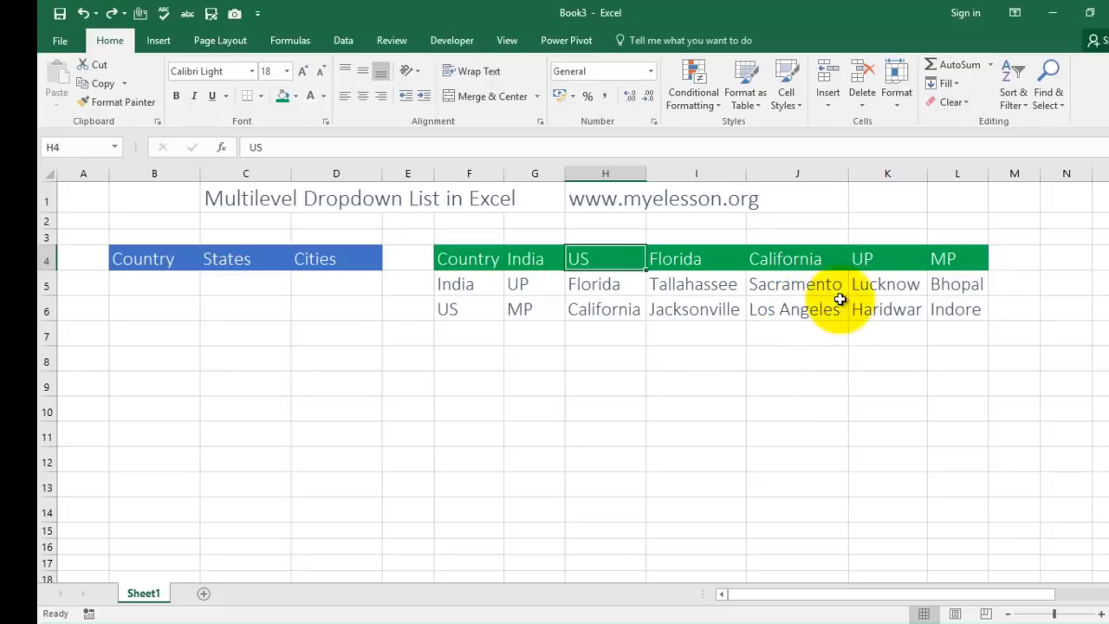
pyautogui.click(878, 251)
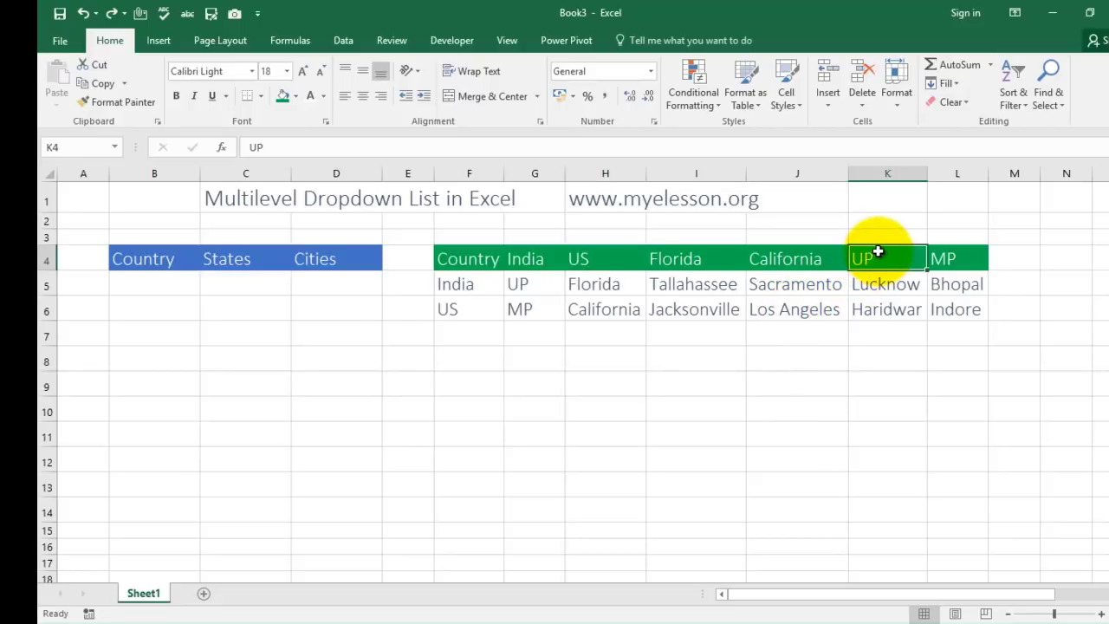
pyautogui.click(888, 291)
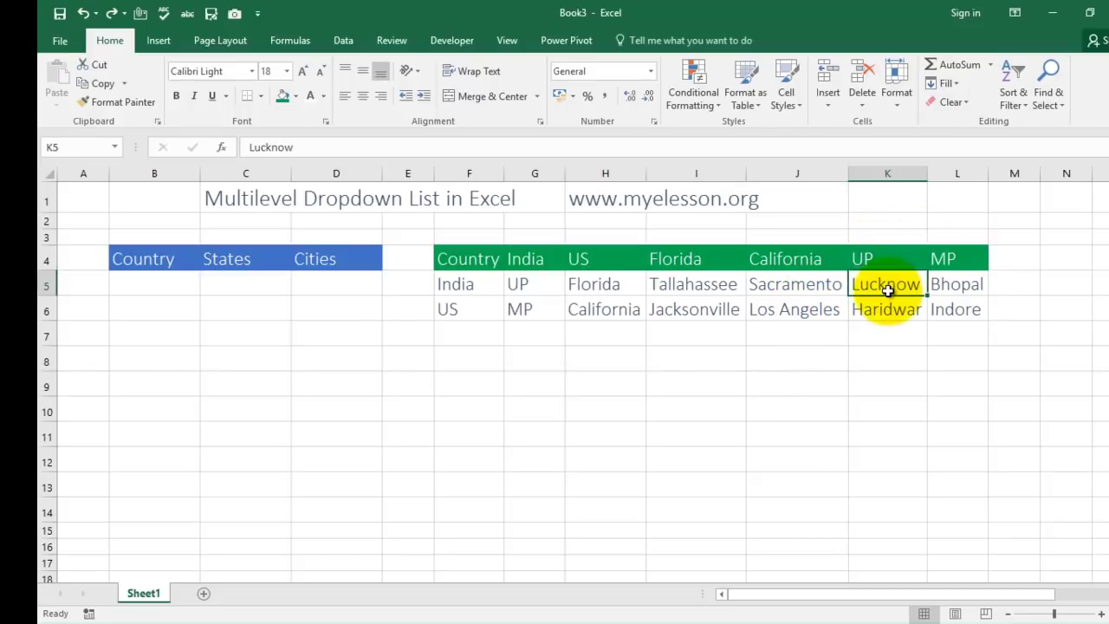
pyautogui.click(897, 307)
pyautogui.click(955, 264)
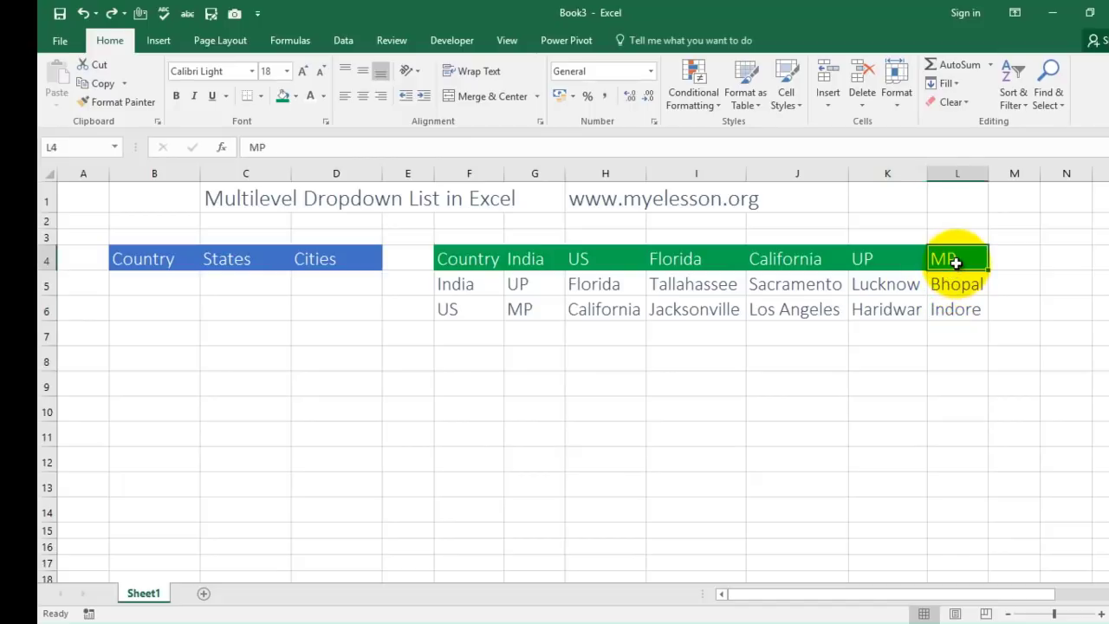
pyautogui.click(957, 285)
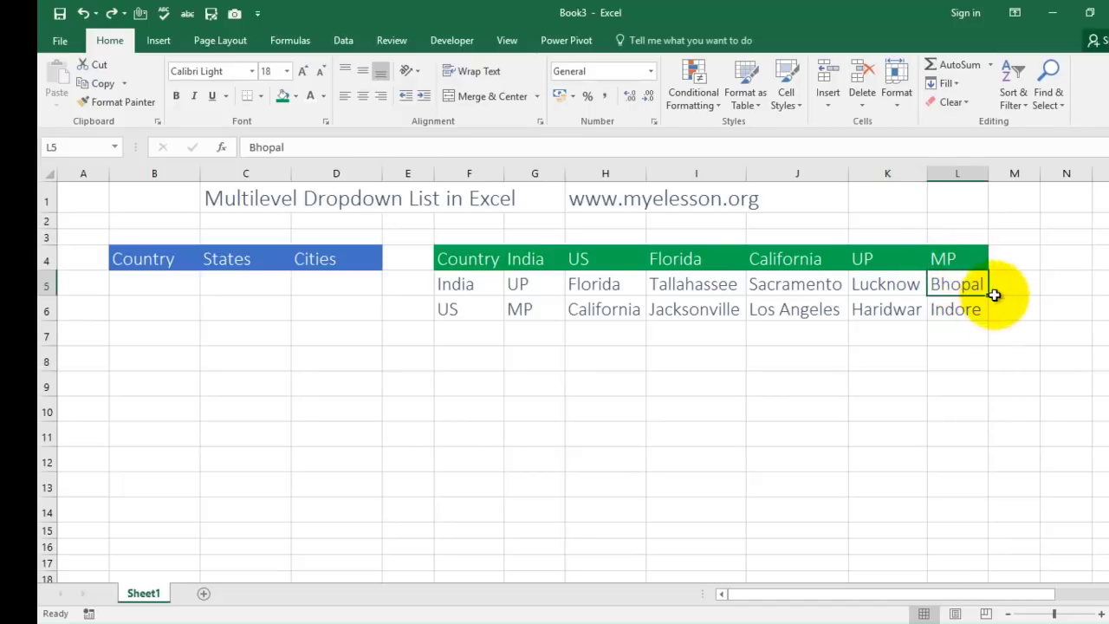
pyautogui.click(960, 310)
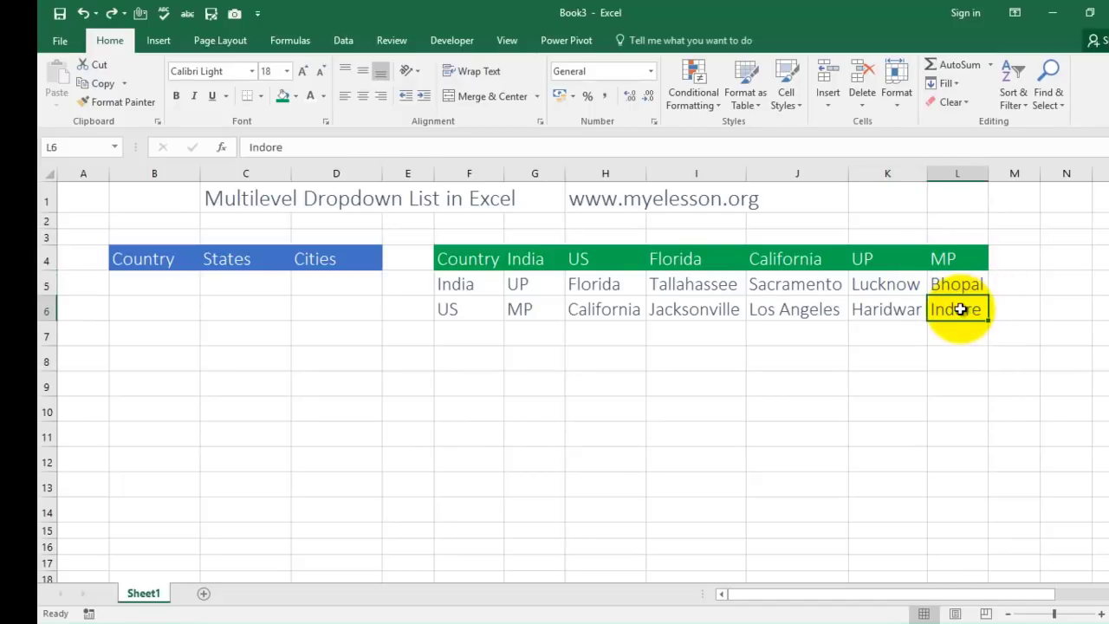
pyautogui.press('Left')
pyautogui.press('Left')
pyautogui.press('Left')
pyautogui.press('Left')
pyautogui.press('Left')
pyautogui.press('Left')
pyautogui.press('Left')
pyautogui.press('Left')
pyautogui.press('Right')
pyautogui.press('Right')
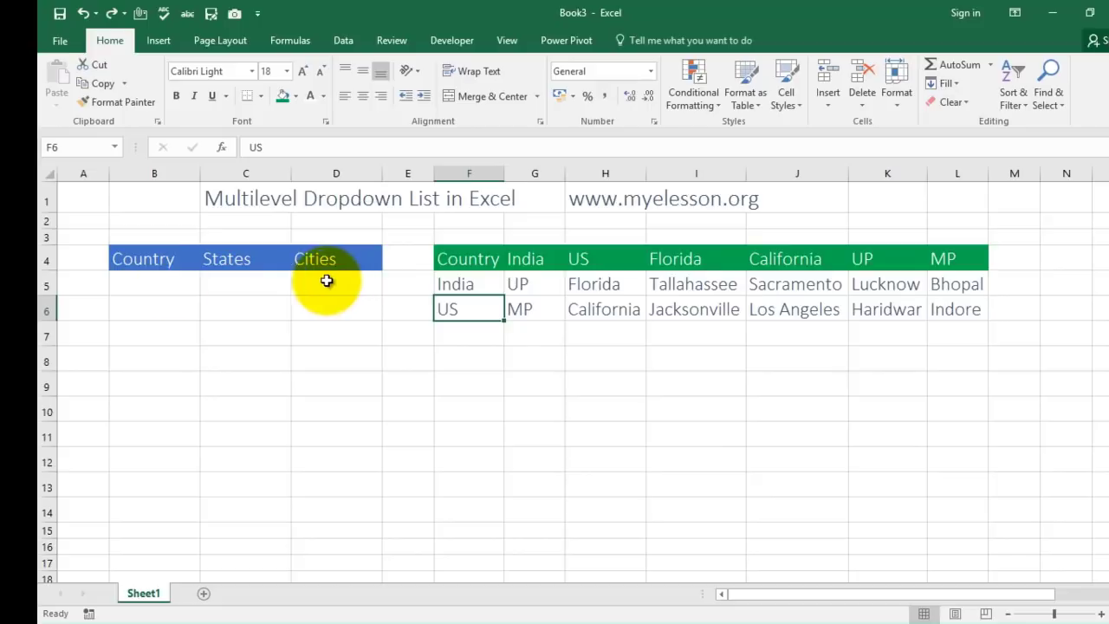
# Step: Apply a thick outside border to the range B5:D15
pyautogui.click(149, 284)
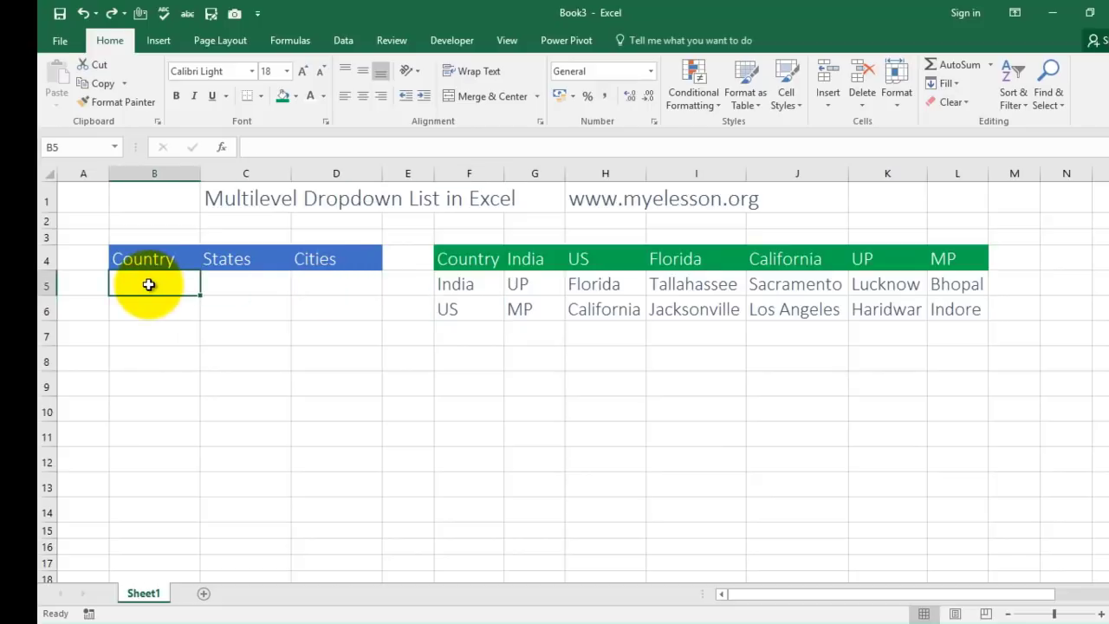
pyautogui.moveTo(149, 284); pyautogui.dragTo(149, 285)
pyautogui.hotkey('shift', 'Right')
pyautogui.hotkey('shift', 'Right')
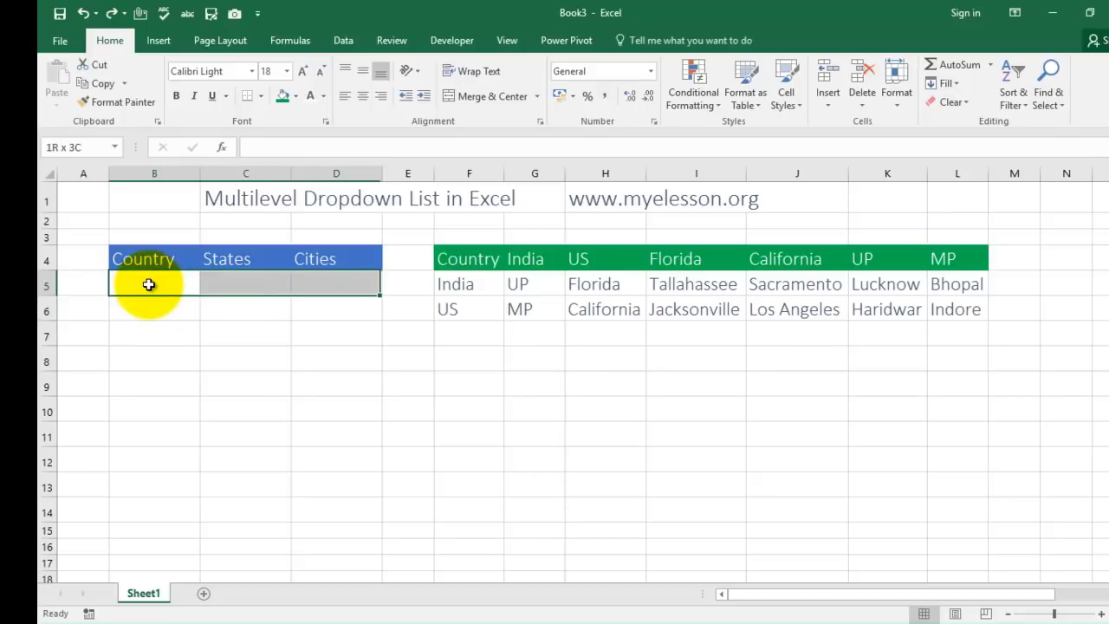
pyautogui.hotkey('shift', 'Down')
pyautogui.hotkey('shift', 'Down')
pyautogui.hotkey('shift', 'Down')
pyautogui.hotkey('shift', 'Down')
pyautogui.hotkey('shift', 'Down')
pyautogui.hotkey('shift', 'Down')
pyautogui.hotkey('shift', 'Down')
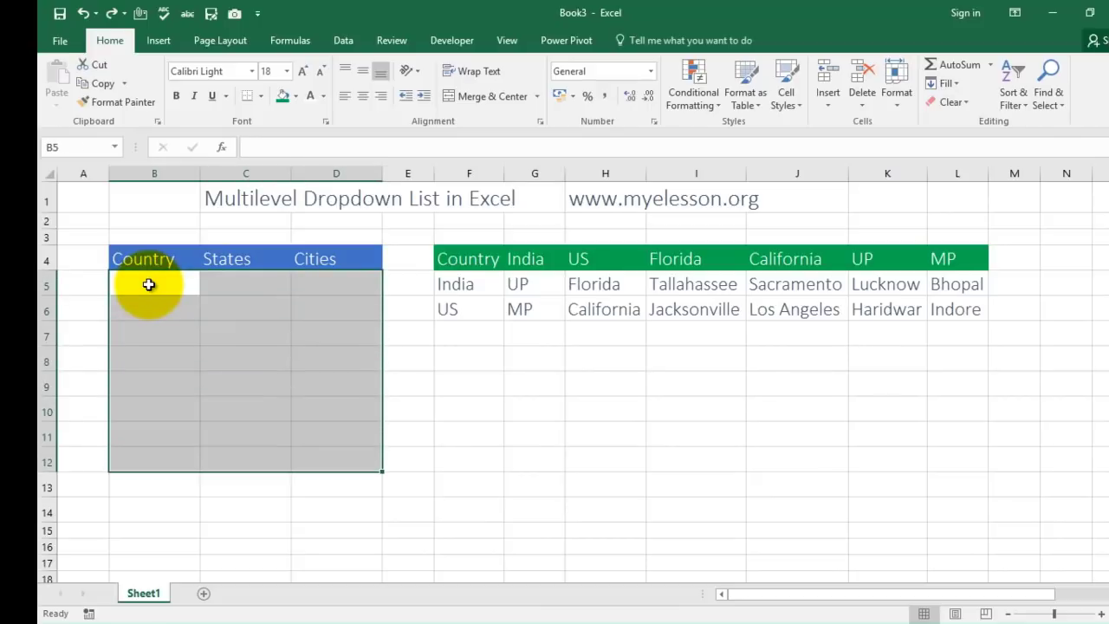
pyautogui.hotkey('shift', 'Down')
pyautogui.hotkey('shift', 'Down')
pyautogui.hotkey('shift', 'Down')
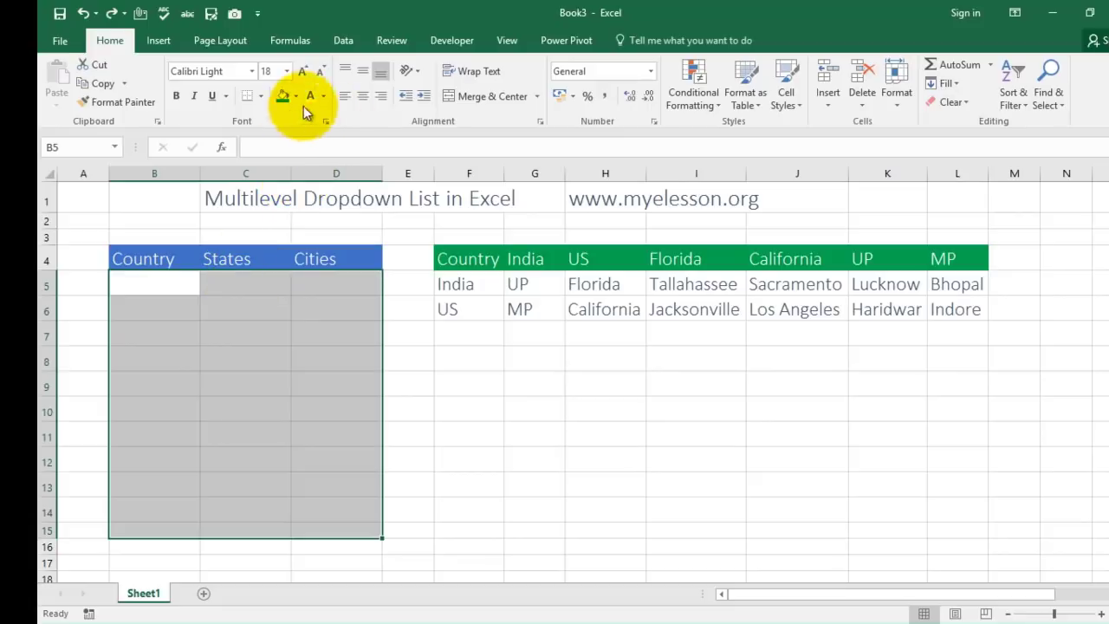
pyautogui.click(261, 96)
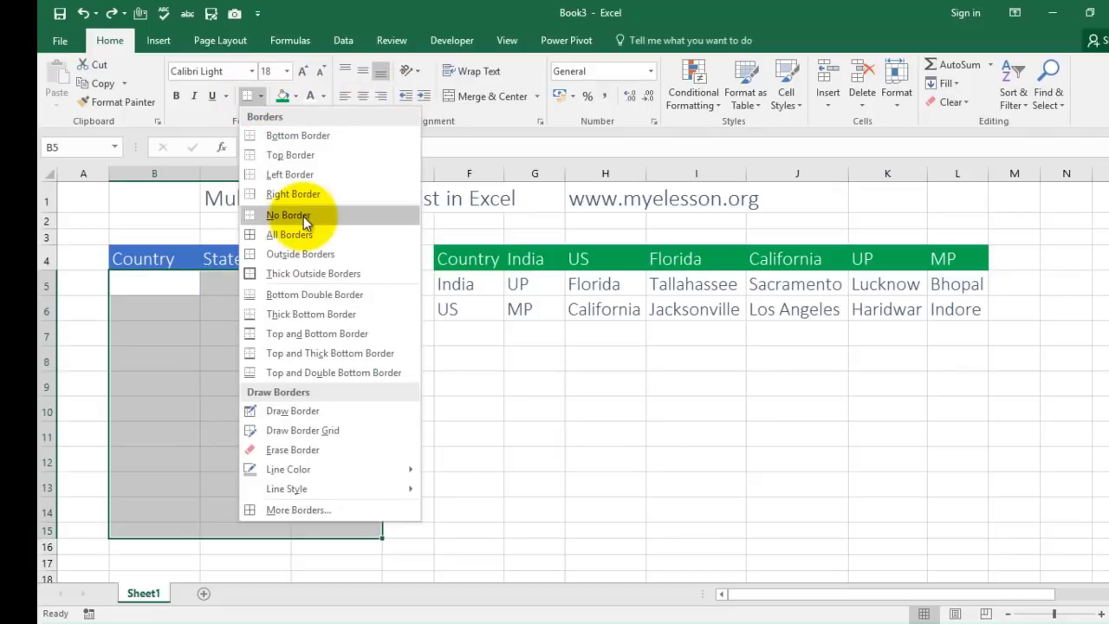
pyautogui.click(275, 271)
pyautogui.click(523, 406)
pyautogui.press('Left')
pyautogui.press('Left')
pyautogui.press('Left')
pyautogui.press('Left')
pyautogui.press('Left')
# Step: Select the Country cells B5:B15 and bring up the Data tab tools
pyautogui.press('Up')
pyautogui.press('Up')
pyautogui.press('Up')
pyautogui.press('Up')
pyautogui.press('Up')
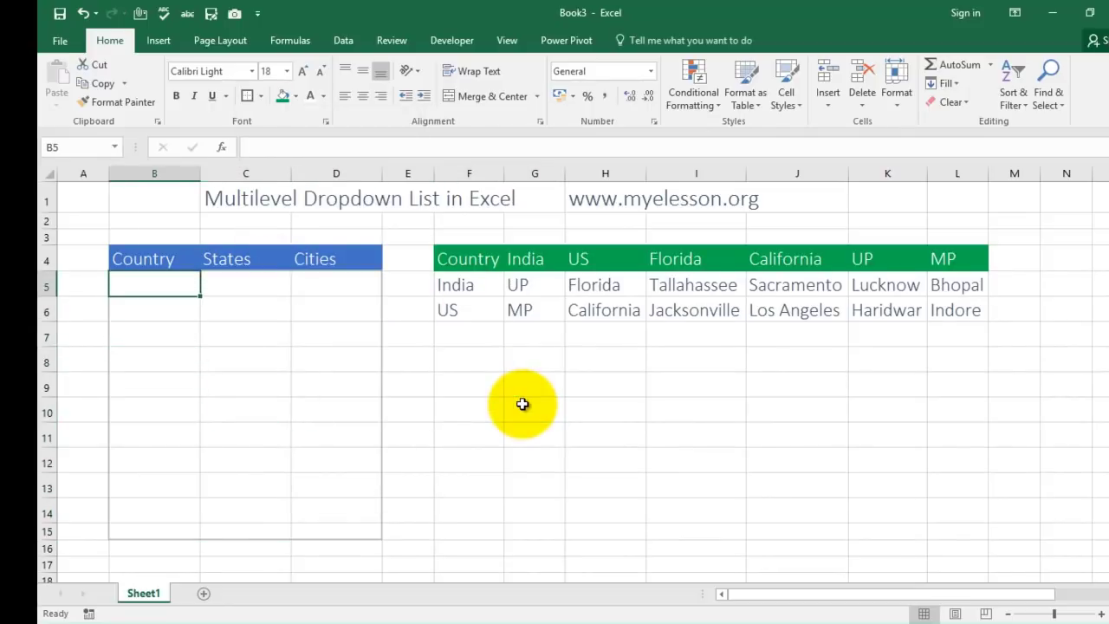
pyautogui.hotkey('shift', 'Down')
pyautogui.hotkey('shift', 'Down')
pyautogui.hotkey('shift', 'Down')
pyautogui.hotkey('shift', 'Down')
pyautogui.hotkey('shift', 'Down')
pyautogui.hotkey('shift', 'Down')
pyautogui.hotkey('shift', 'Down')
pyautogui.hotkey('shift', 'Down')
pyautogui.hotkey('shift', 'Down')
pyautogui.hotkey('shift', 'Down')
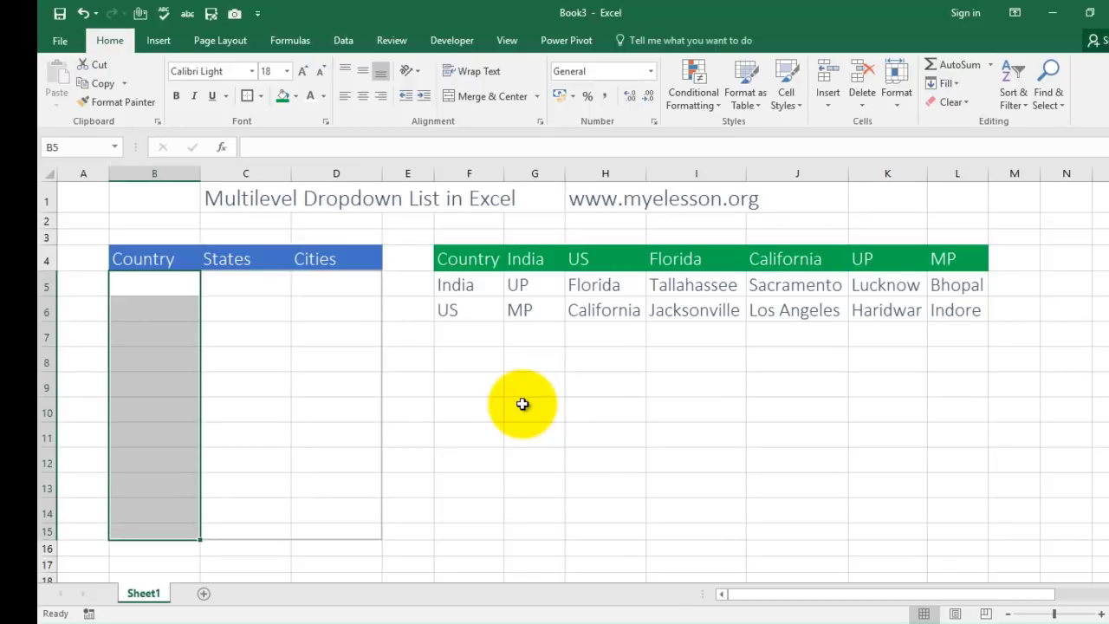
pyautogui.click(460, 362)
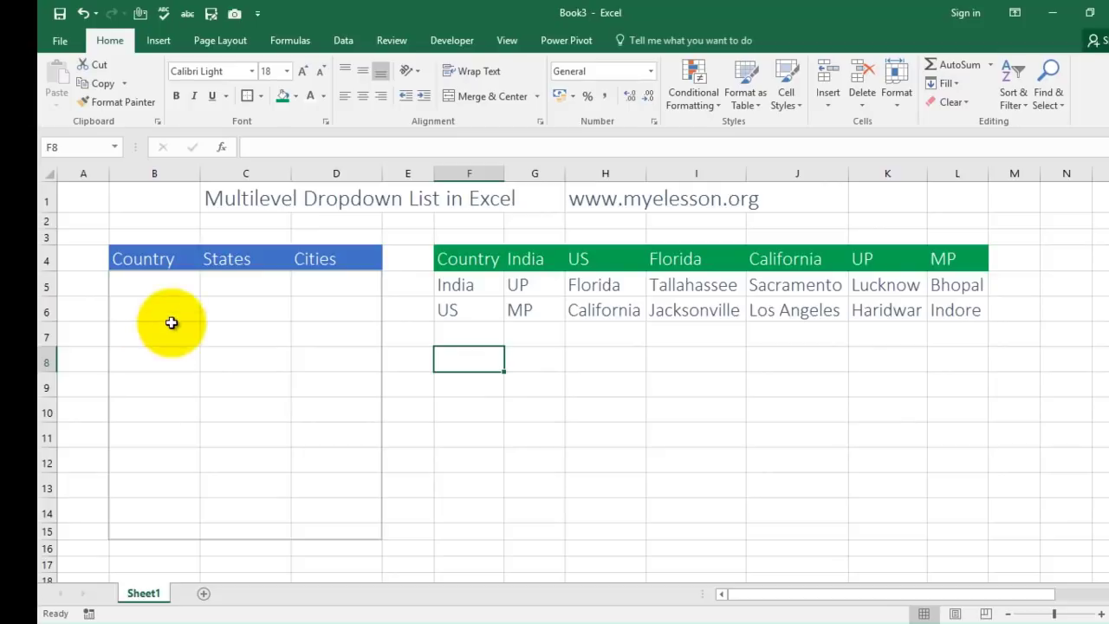
pyautogui.press('Up')
pyautogui.press('Up')
pyautogui.press('Up')
pyautogui.press('Up')
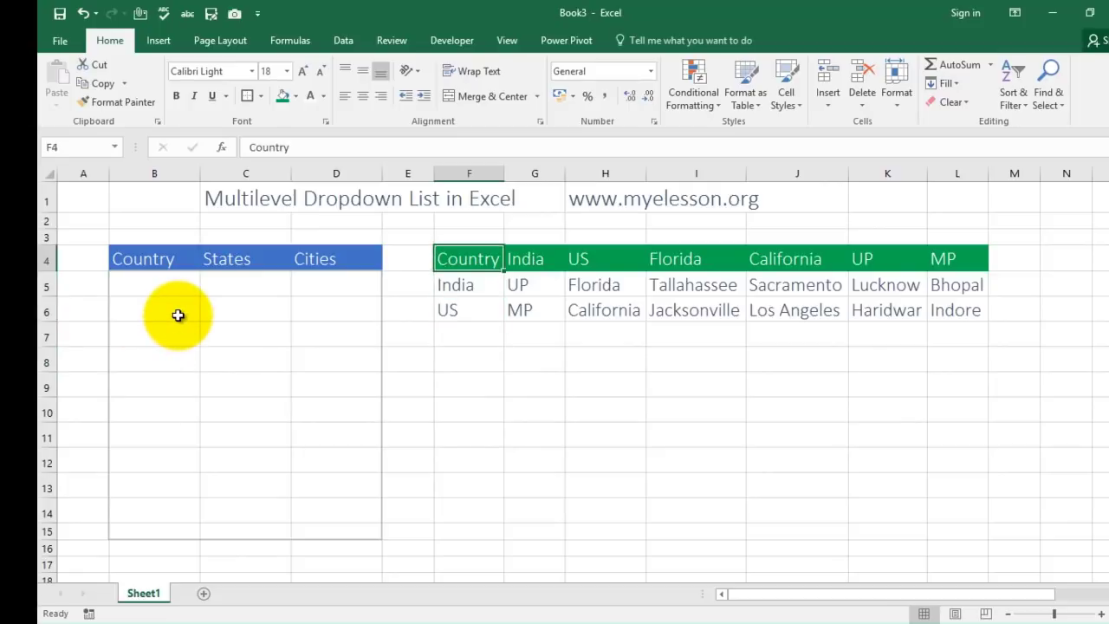
pyautogui.press('Left')
pyautogui.press('Left')
pyautogui.press('Left')
pyautogui.press('Left')
pyautogui.press('Down')
pyautogui.hotkey('shift', 'Down')
pyautogui.hotkey('shift', 'Down')
pyautogui.hotkey('shift', 'Down')
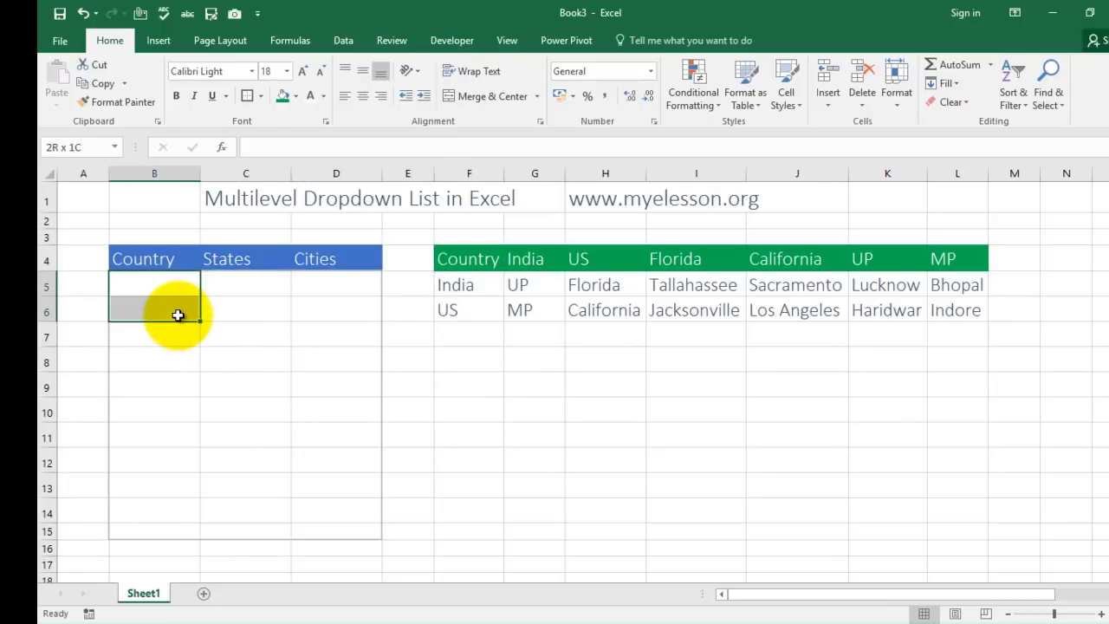
pyautogui.hotkey('shift', 'Down')
pyautogui.hotkey('shift', 'Down')
pyautogui.hotkey('shift', 'Down')
pyautogui.hotkey('shift', 'Down')
pyautogui.hotkey('shift', 'Down')
pyautogui.hotkey('shift', 'Down')
pyautogui.hotkey('shift', 'Down')
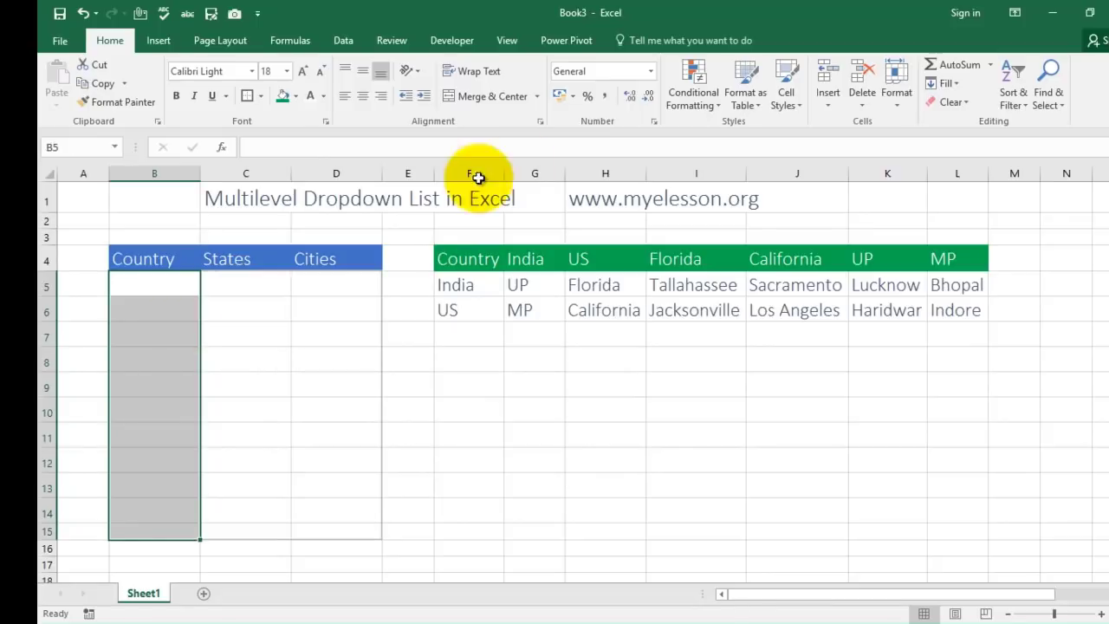
pyautogui.click(344, 40)
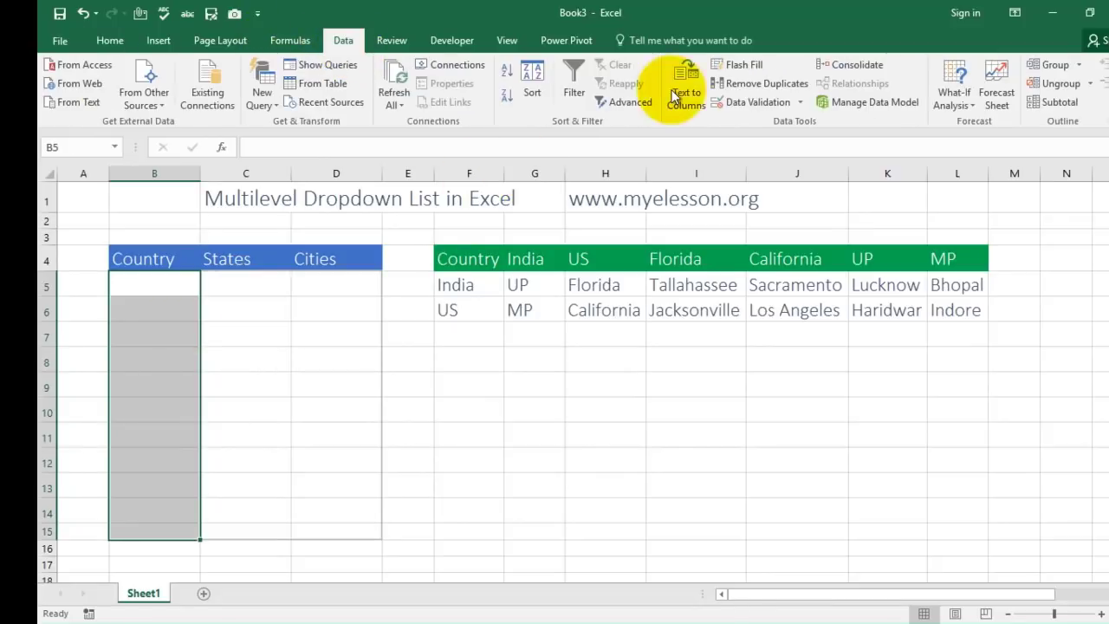
# Step: Give B5:B15 a List data validation with source =$F$5:$F$6 (India, US)
pyautogui.click(745, 103)
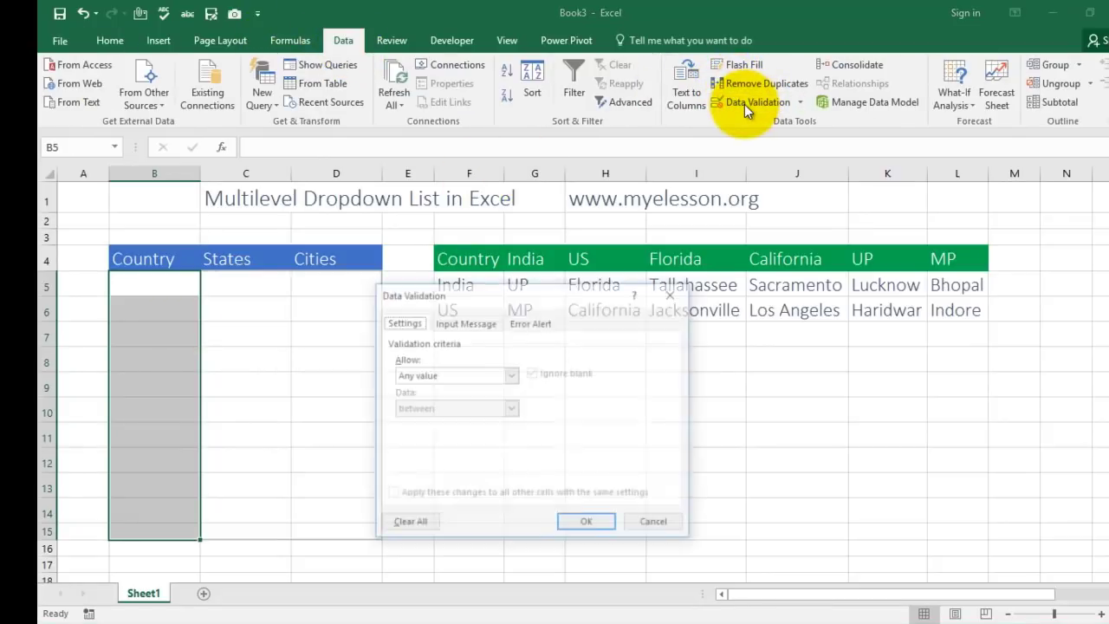
pyautogui.click(512, 375)
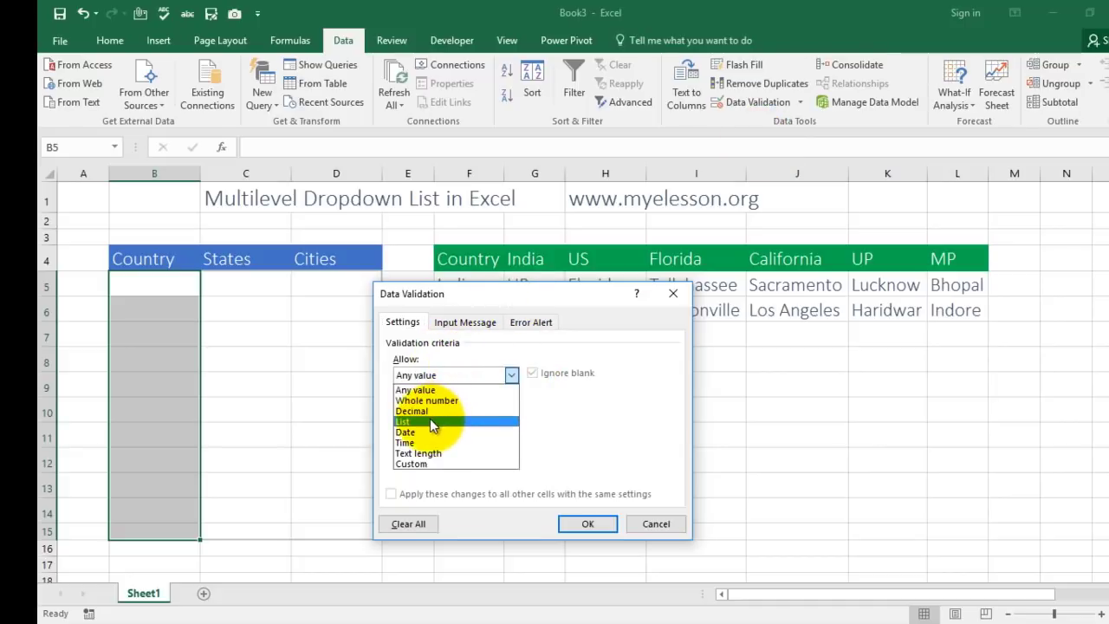
pyautogui.click(430, 418)
pyautogui.click(470, 442)
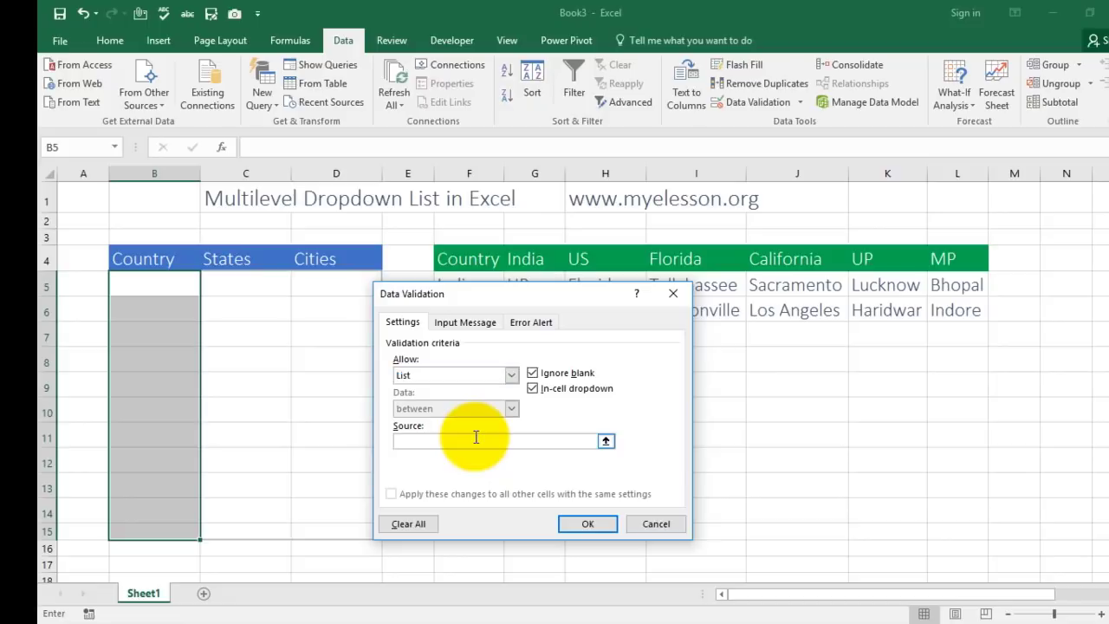
pyautogui.moveTo(544, 296); pyautogui.dragTo(824, 366)
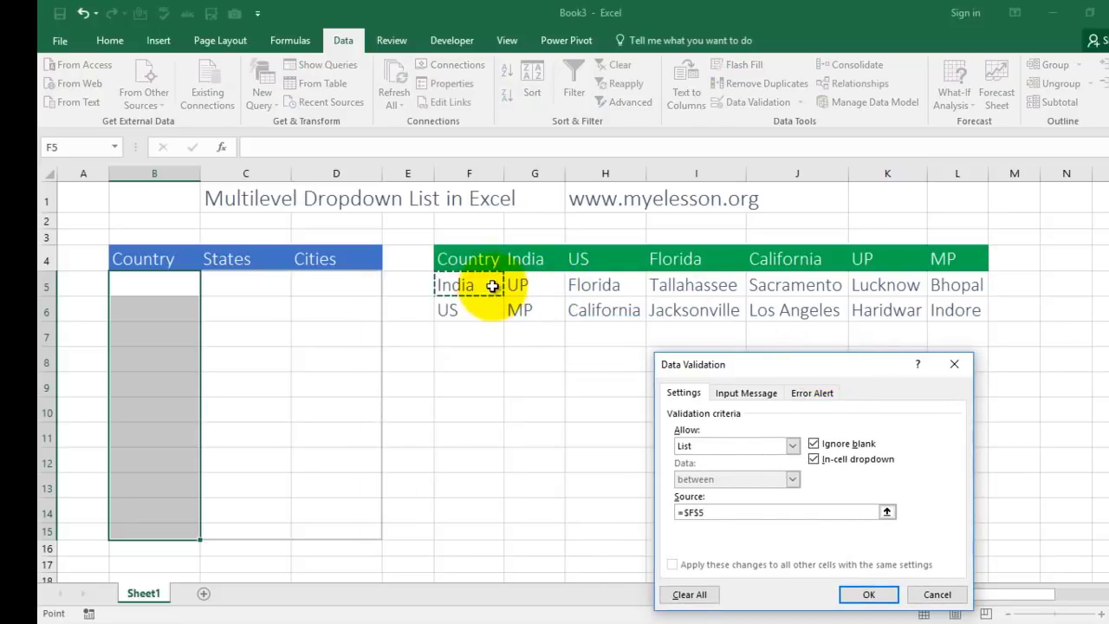
pyautogui.click(872, 596)
pyautogui.click(546, 456)
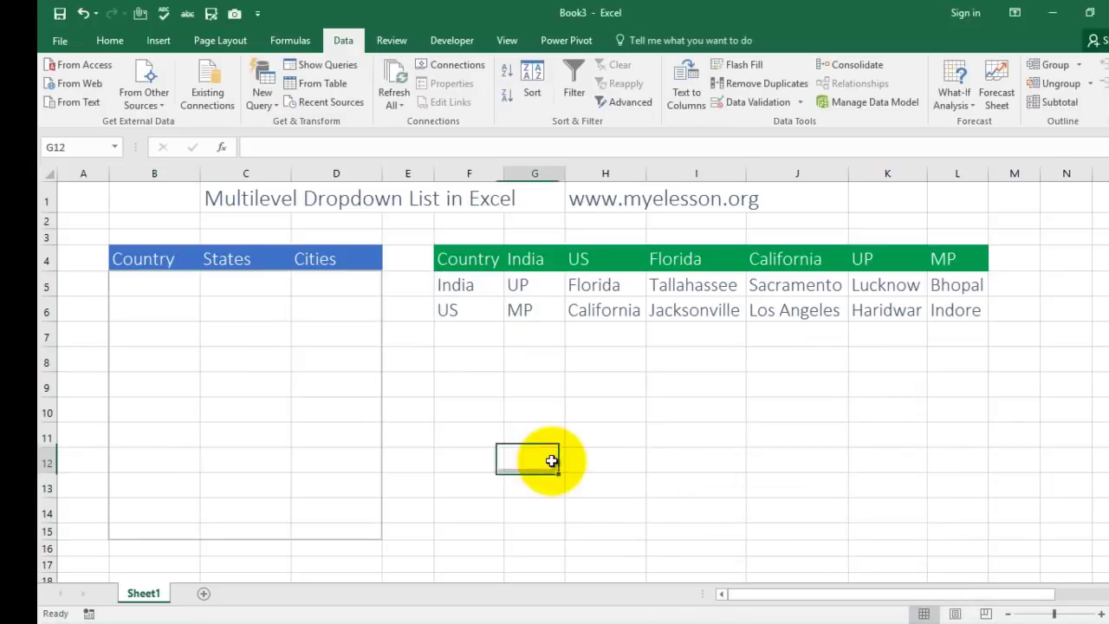
# Step: Pick India, US, India and US in Country cells B5:B8
pyautogui.click(193, 279)
pyautogui.click(208, 289)
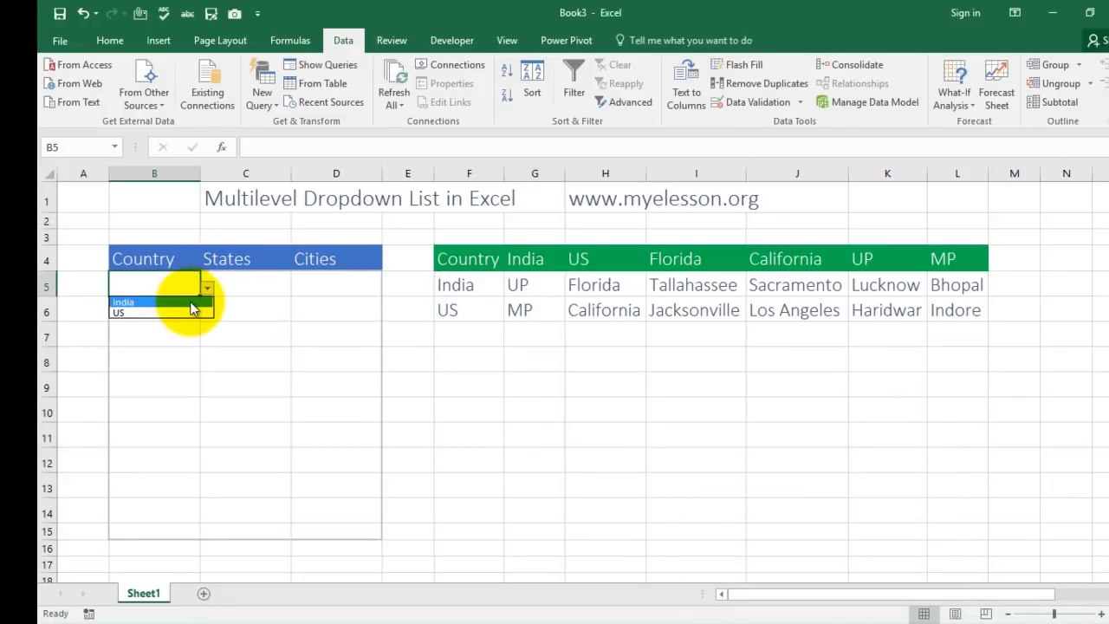
pyautogui.click(190, 302)
pyautogui.click(186, 310)
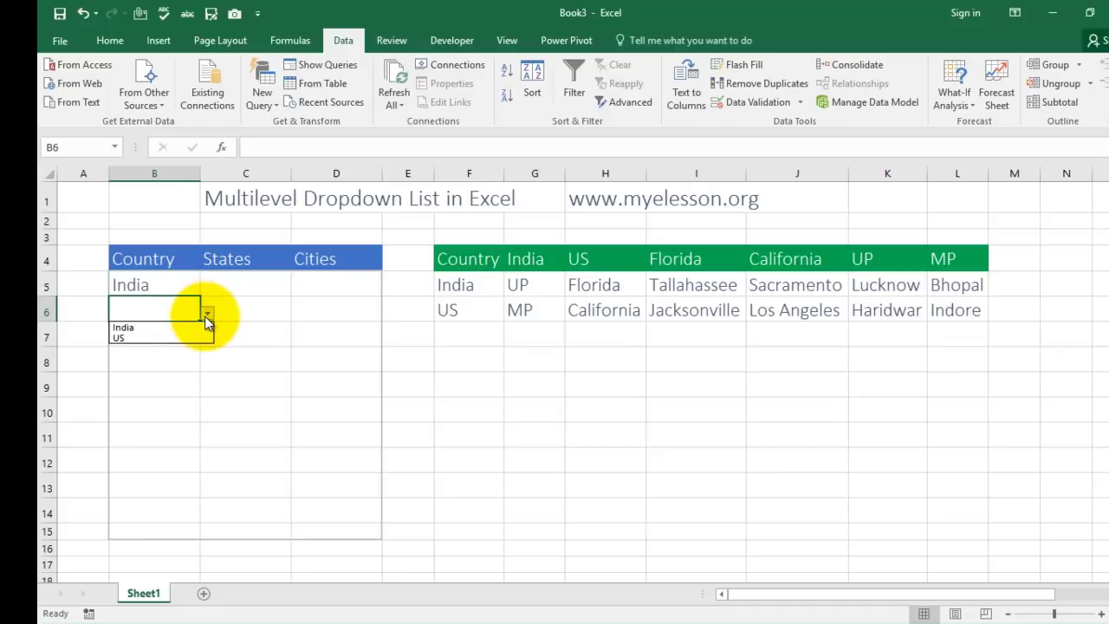
pyautogui.click(188, 337)
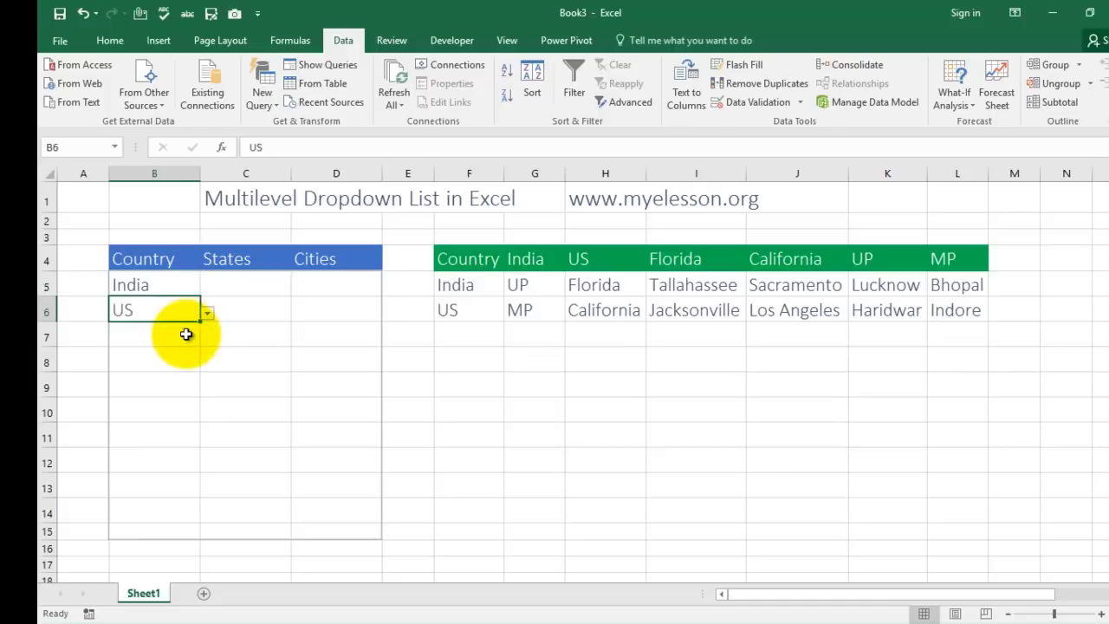
pyautogui.click(199, 333)
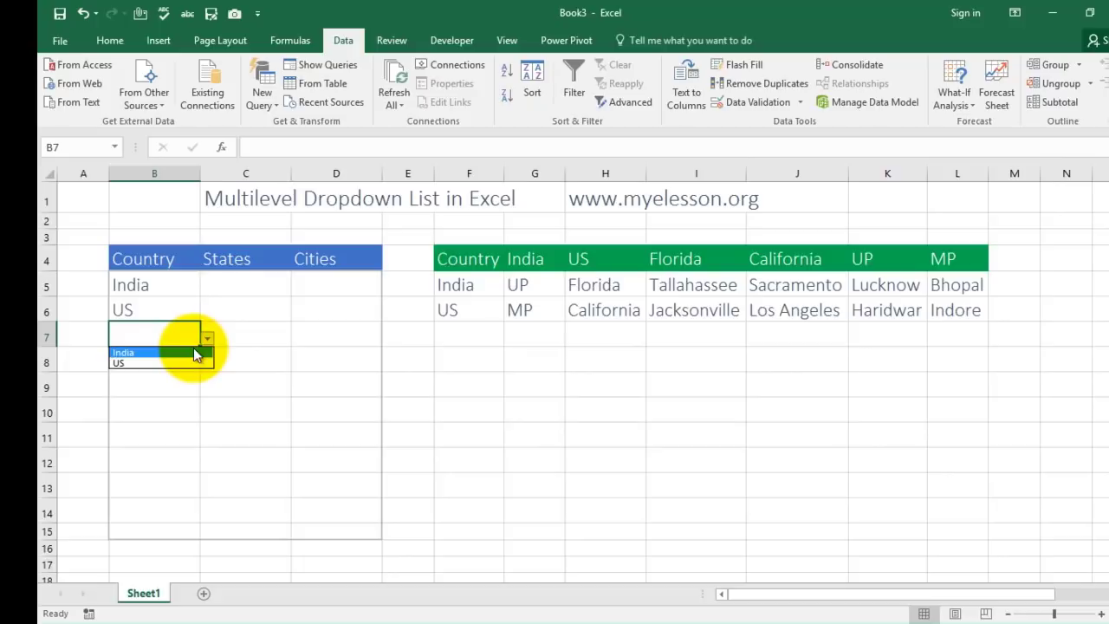
pyautogui.click(194, 352)
pyautogui.click(183, 357)
pyautogui.click(205, 365)
pyautogui.click(174, 389)
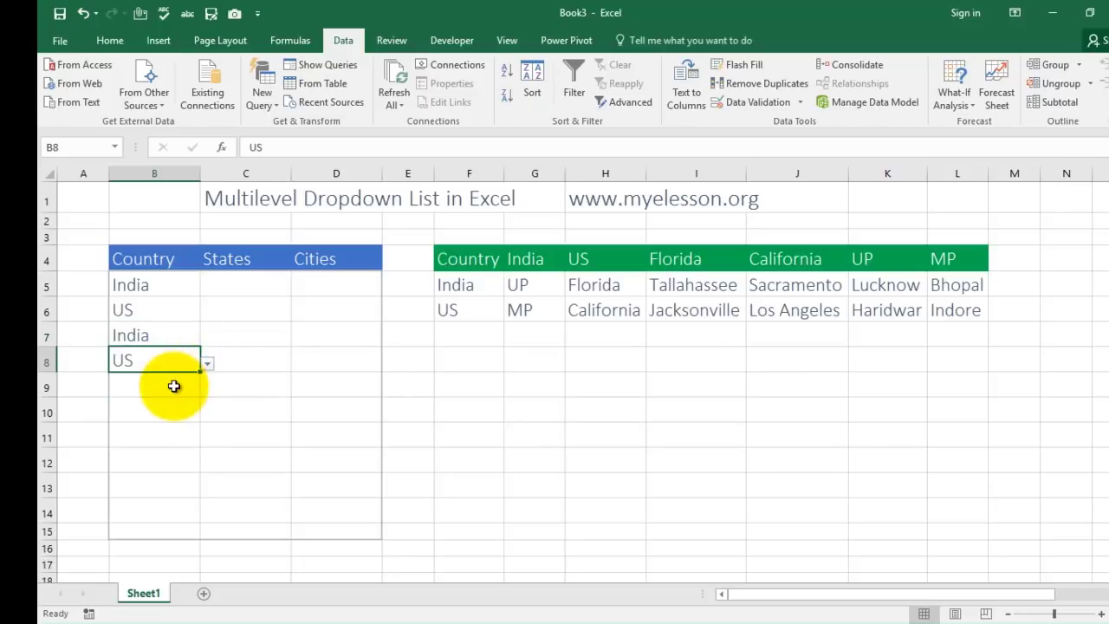
# Step: Move through the still-empty States and Cities cells, ending back on B7
pyautogui.click(247, 339)
pyautogui.click(258, 284)
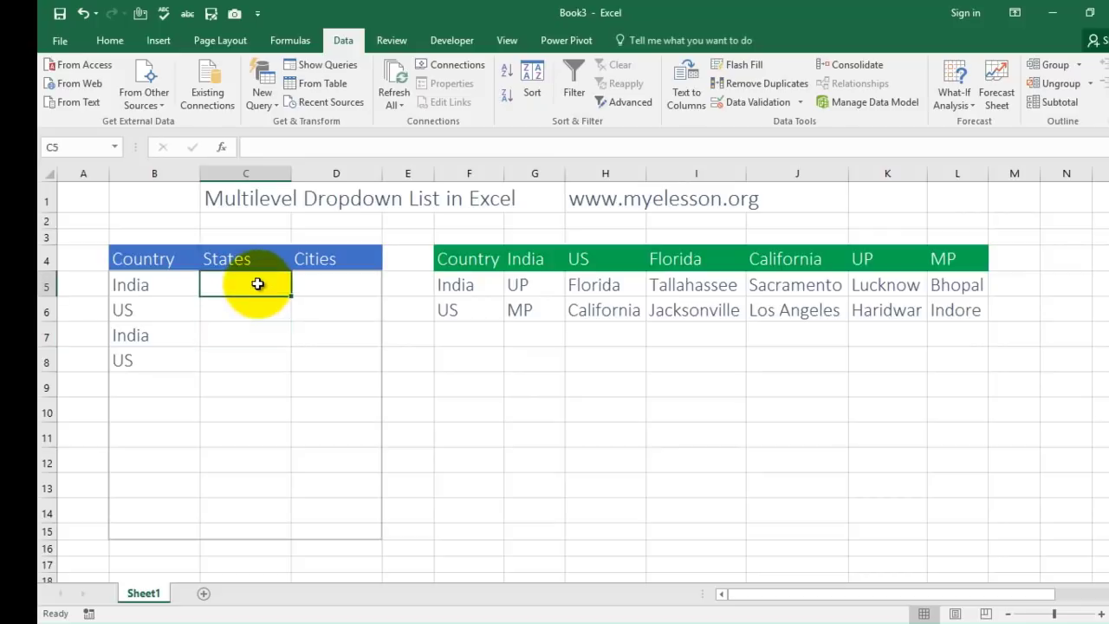
pyautogui.press('Down')
pyautogui.press('Down')
pyautogui.press('Up')
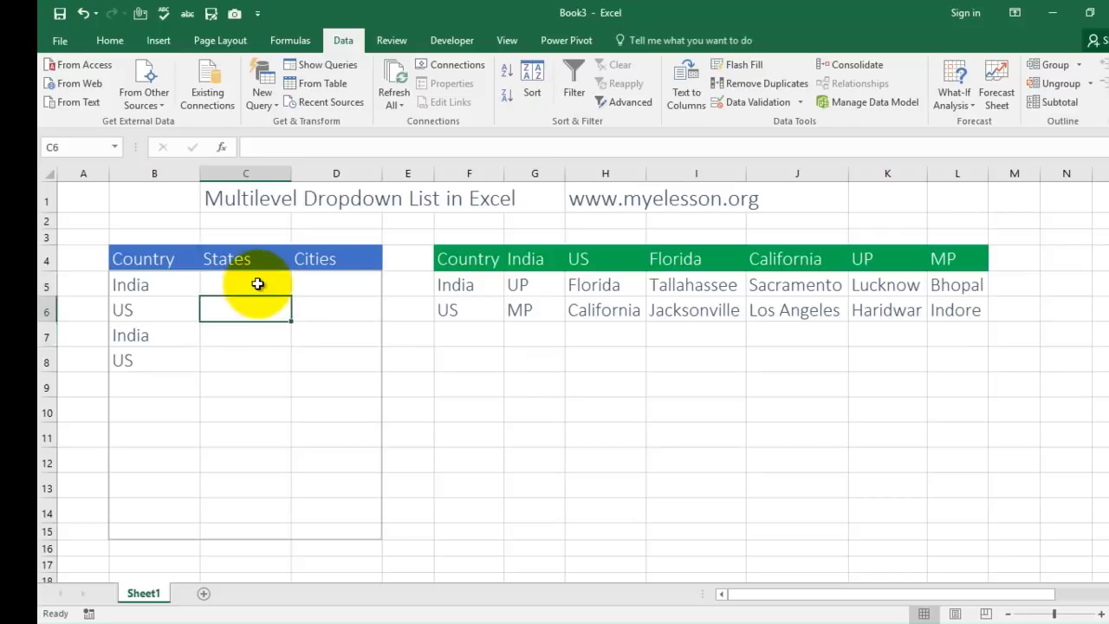
pyautogui.press('Up')
pyautogui.press('Right')
pyautogui.press('Down')
pyautogui.press('Down')
pyautogui.press('Left')
pyautogui.press('Left')
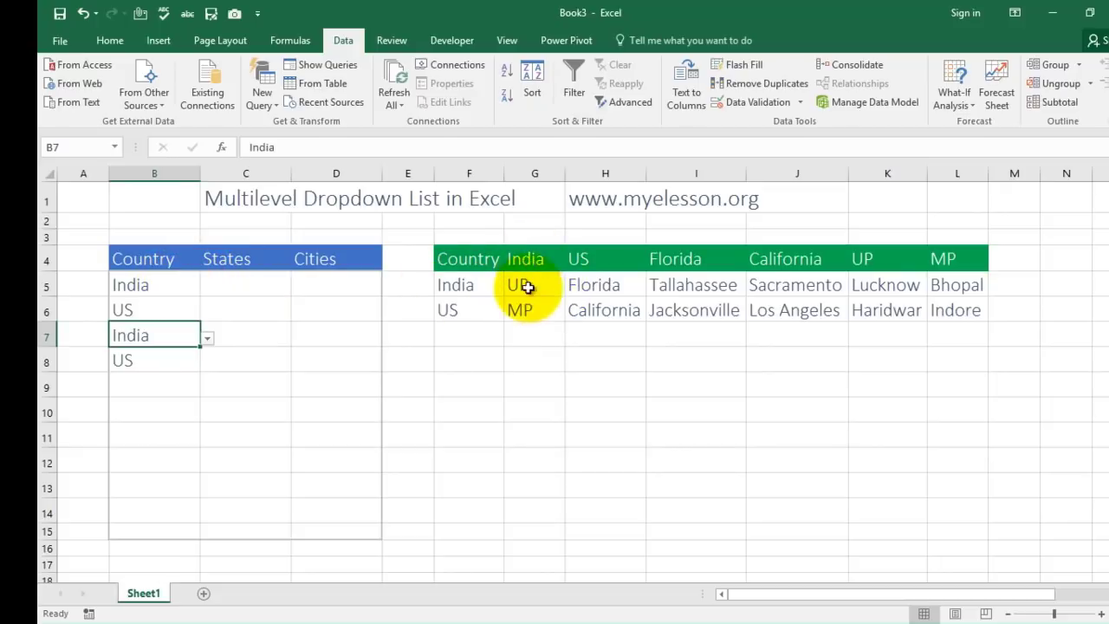
pyautogui.click(128, 309)
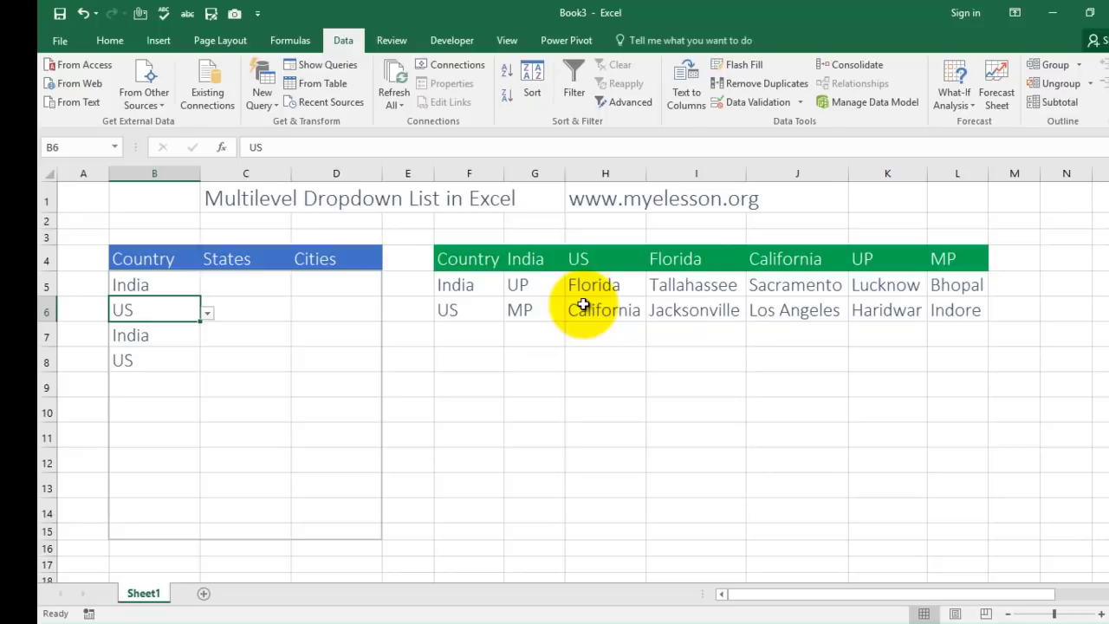
pyautogui.press('Right')
pyautogui.press('Right')
pyautogui.press('Right')
pyautogui.press('Right')
pyautogui.press('Right')
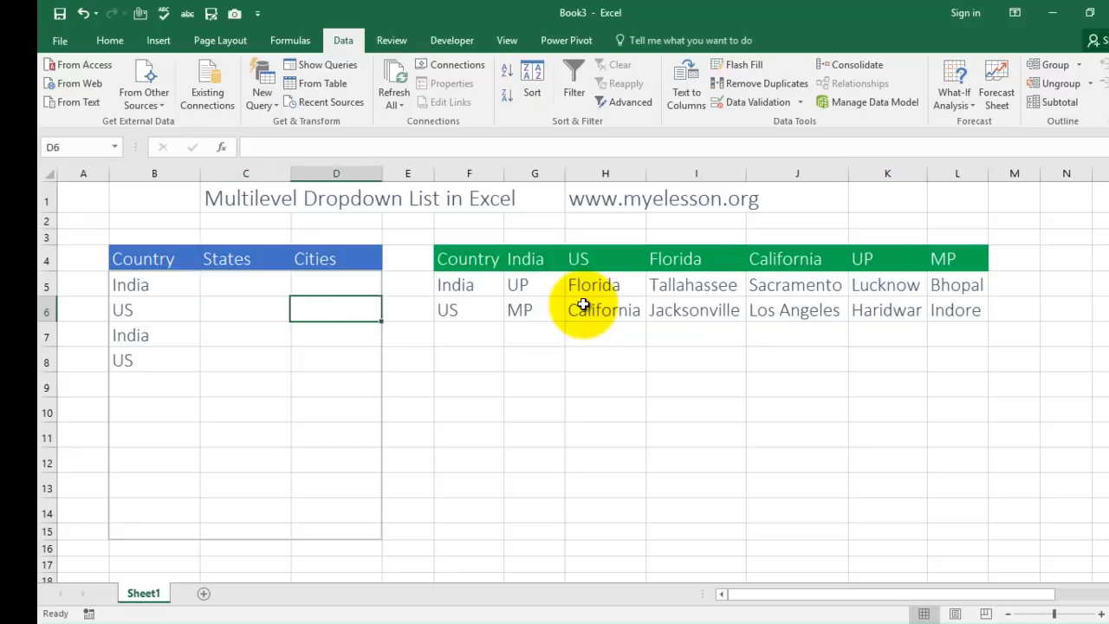
pyautogui.press('Up')
pyautogui.press('Up')
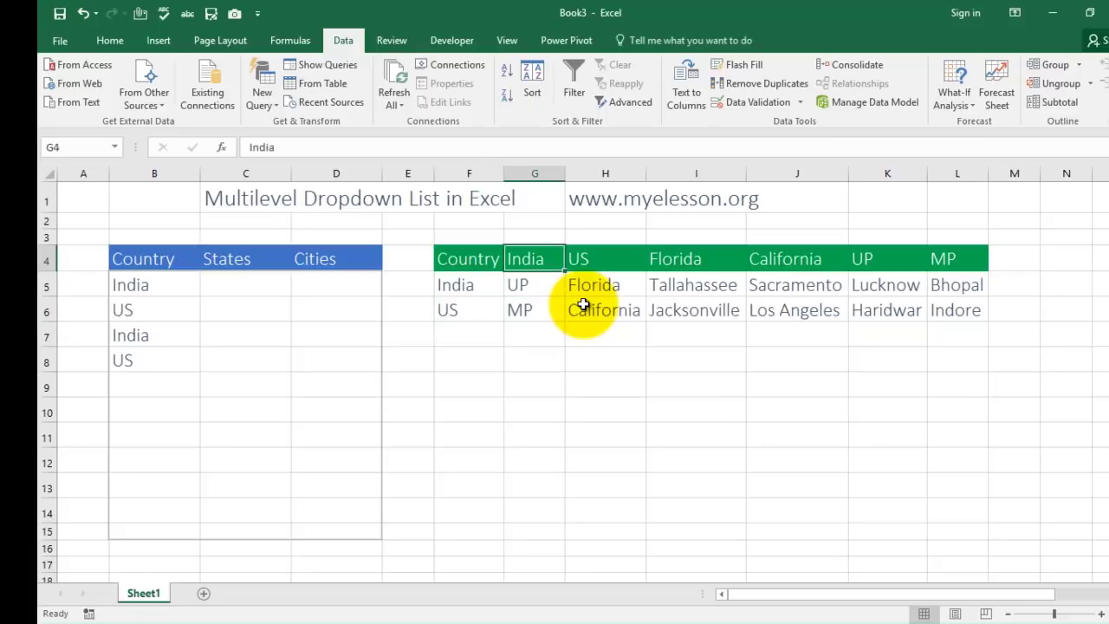
pyautogui.press('Right')
pyautogui.press('Right')
pyautogui.press('Right')
pyautogui.press('Right')
pyautogui.press('Right')
pyautogui.press('Left')
pyautogui.press('Left')
pyautogui.press('Left')
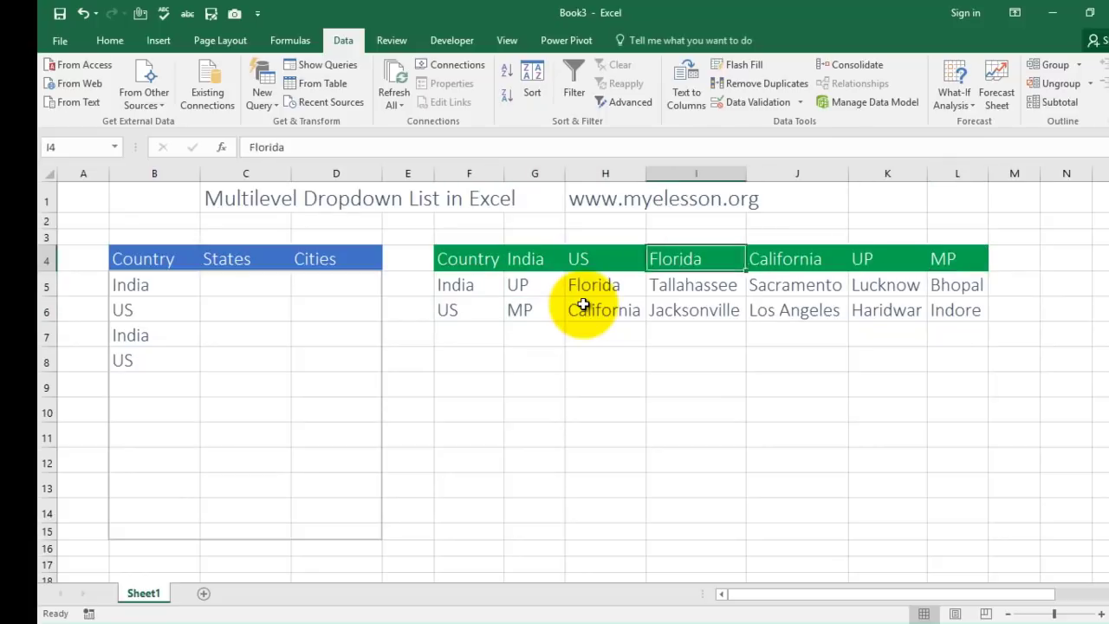
pyautogui.press('Left')
pyautogui.press('Left')
pyautogui.press('Down')
pyautogui.press('Down')
pyautogui.press('Up')
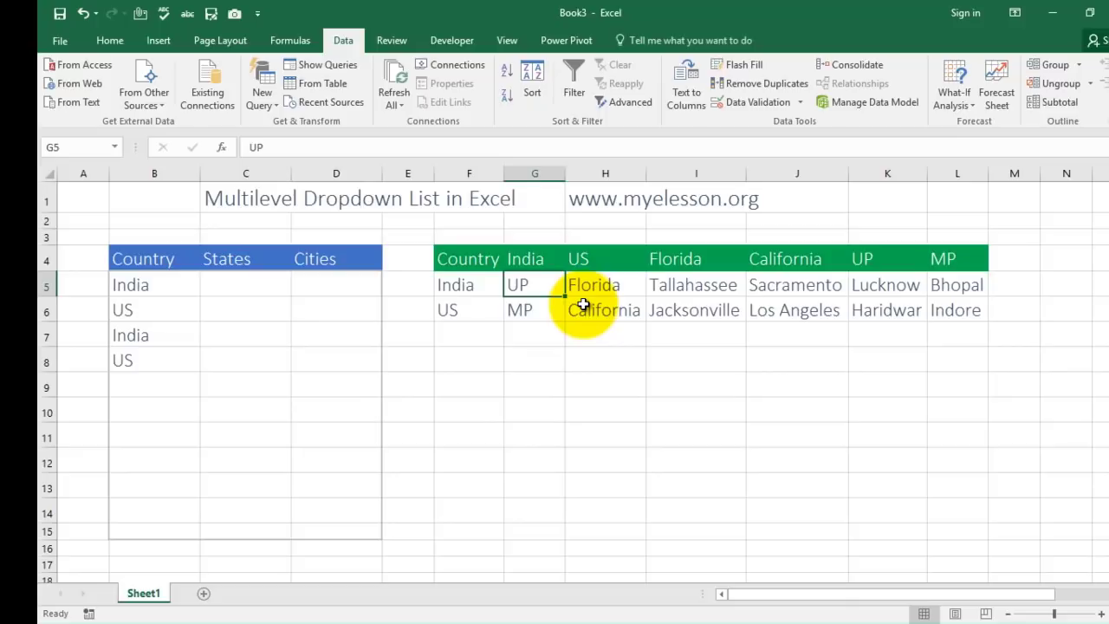
pyautogui.press('Up')
pyautogui.hotkey('shift', 'Down')
pyautogui.hotkey('shift', 'Down')
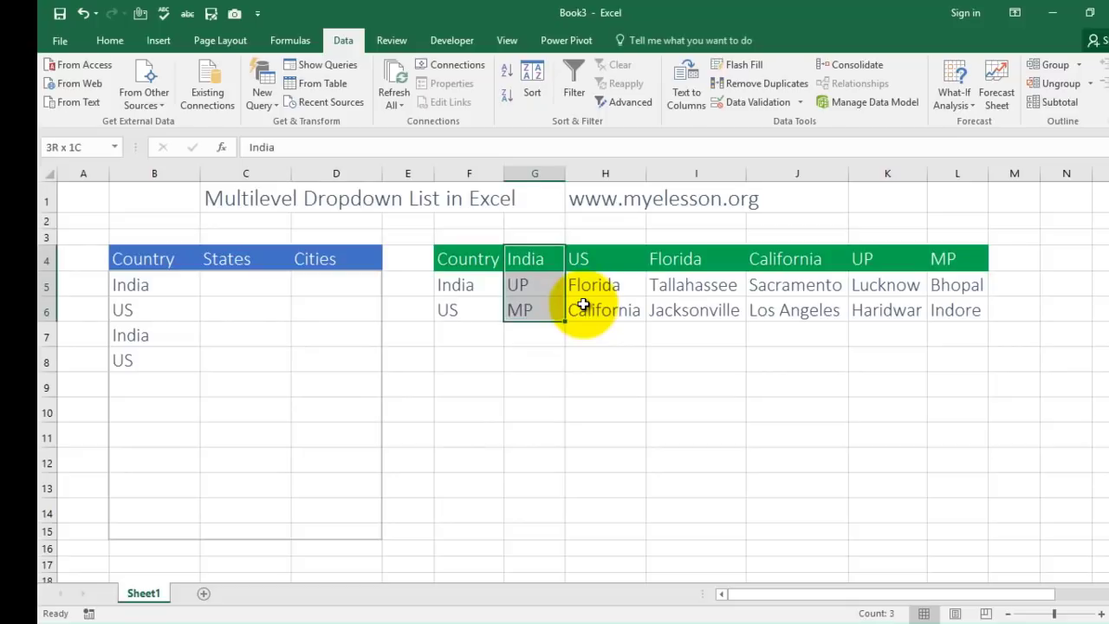
pyautogui.press('Down')
pyautogui.hotkey('shift', 'Down')
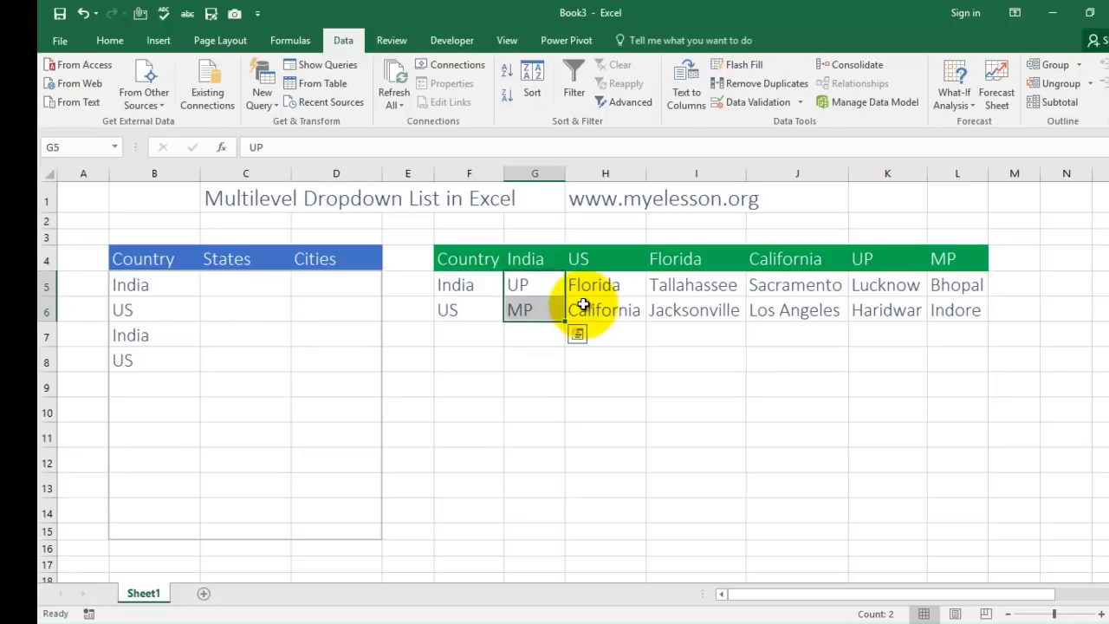
pyautogui.press('Up')
pyautogui.hotkey('shift', 'Down')
pyautogui.press('Down')
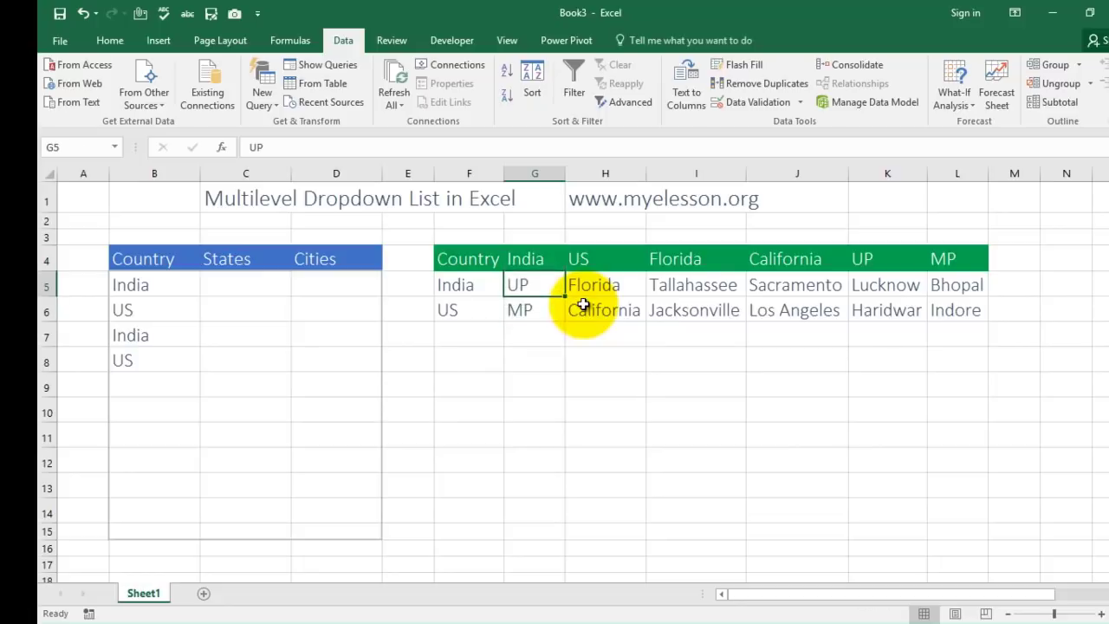
pyautogui.hotkey('shift', 'Down')
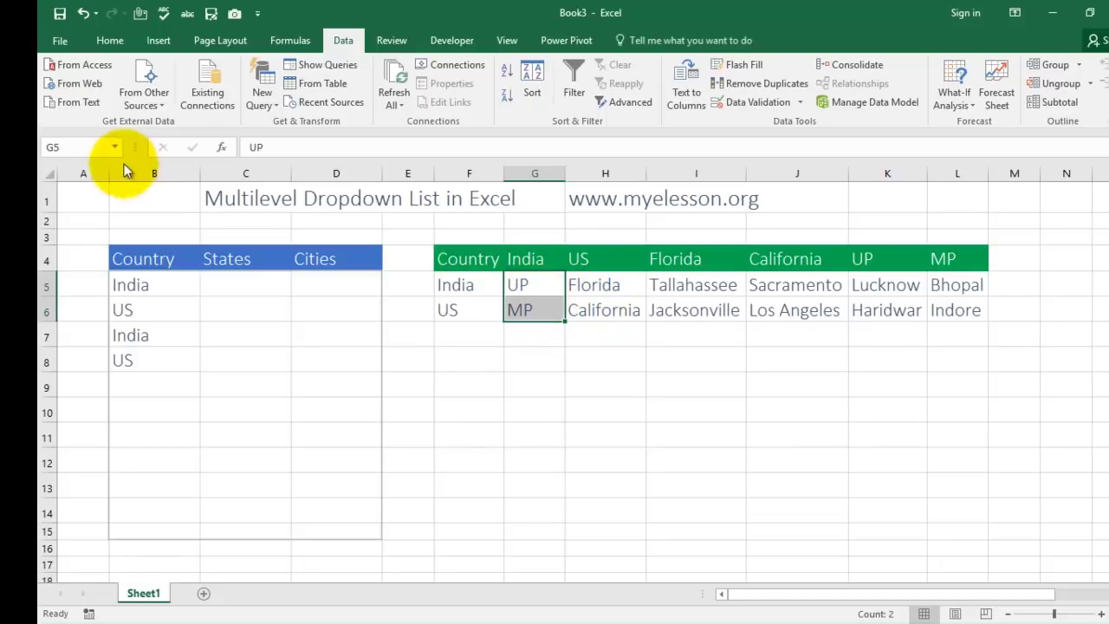
pyautogui.click(90, 147)
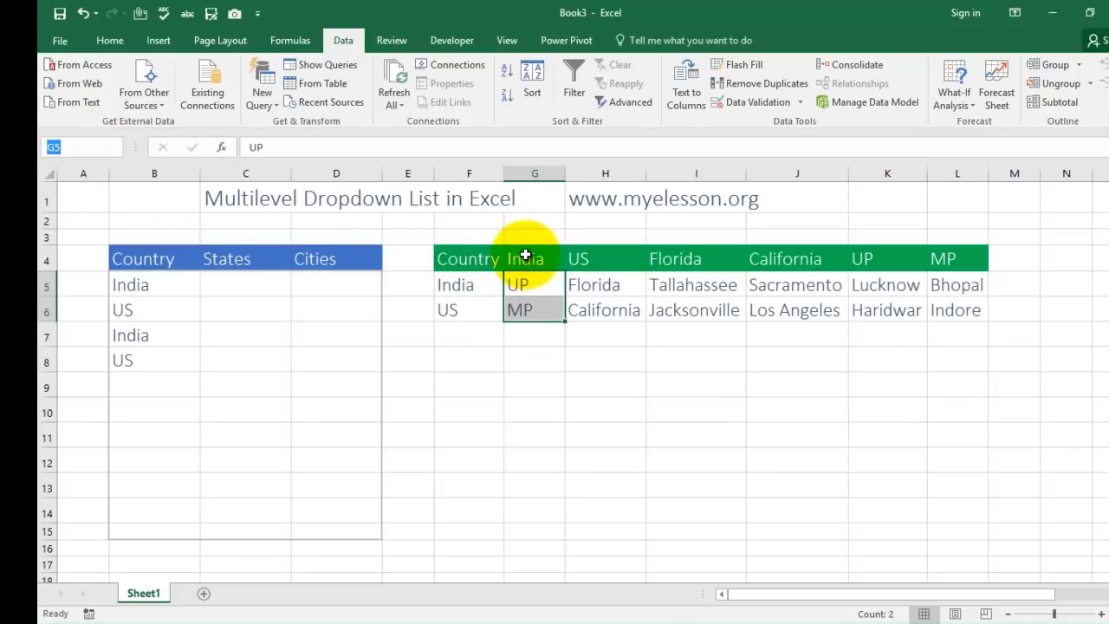
pyautogui.click(584, 282)
pyautogui.hotkey('shift', 'Down')
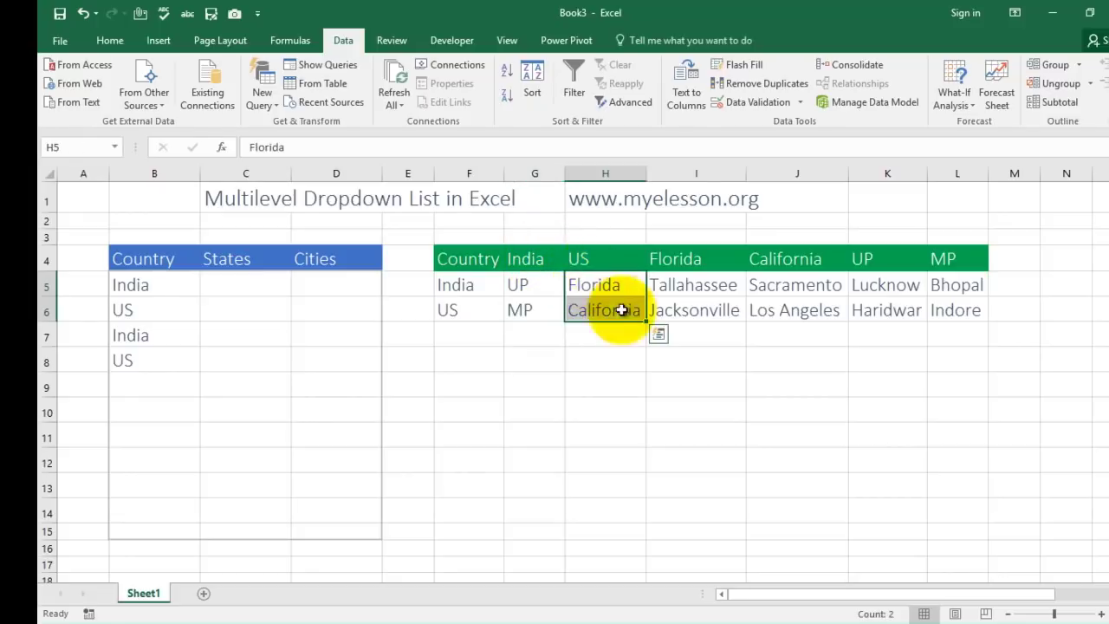
pyautogui.click(707, 293)
pyautogui.hotkey('shift', 'Down')
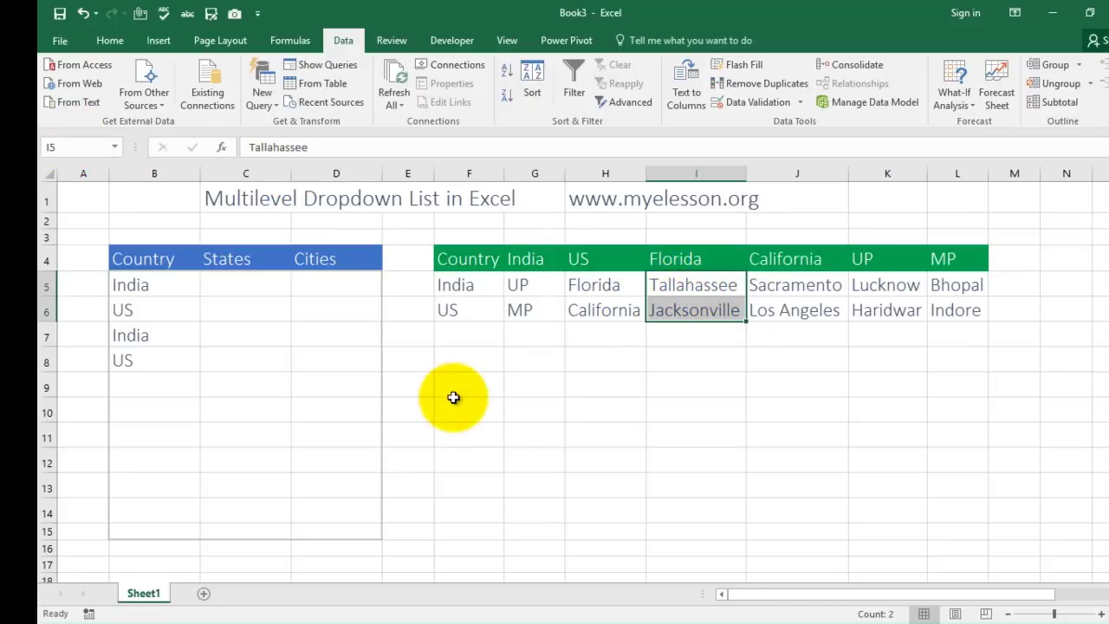
pyautogui.click(637, 385)
pyautogui.press('Left')
pyautogui.press('Left')
pyautogui.press('Up')
pyautogui.press('Up')
pyautogui.press('Up')
pyautogui.press('Up')
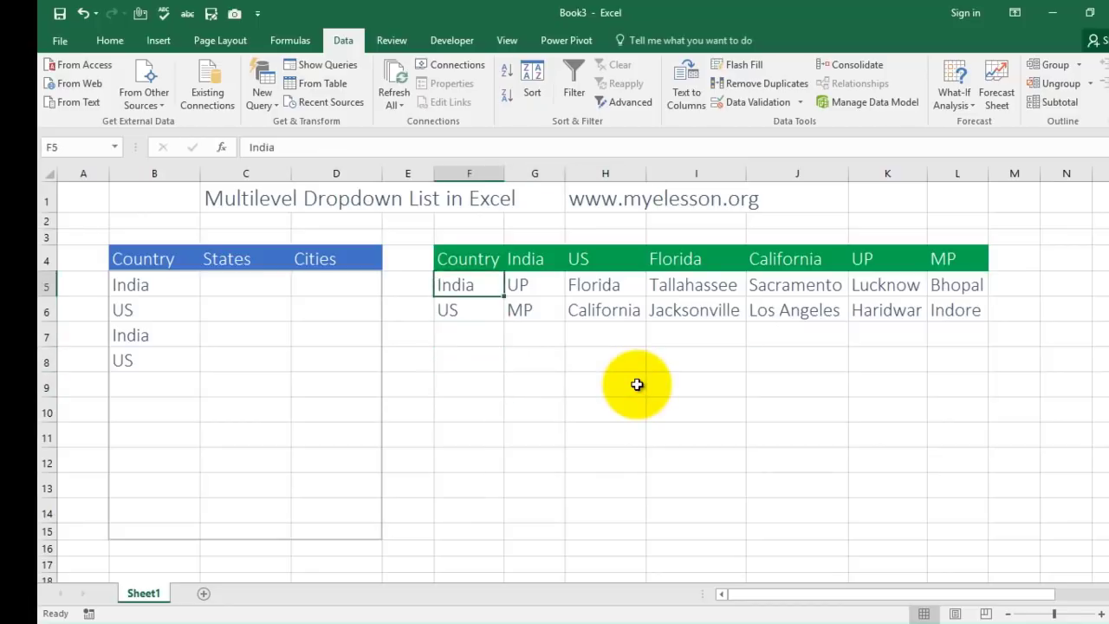
pyautogui.press('Right')
pyautogui.press('Up')
pyautogui.hotkey('shift', 'Down')
pyautogui.hotkey('shift', 'Down')
pyautogui.hotkey('shift', 'Right')
pyautogui.hotkey('shift', 'Right')
pyautogui.hotkey('shift', 'Right')
pyautogui.hotkey('shift', 'Right')
pyautogui.hotkey('shift', 'Right')
pyautogui.hotkey('shift', 'BackSpace')
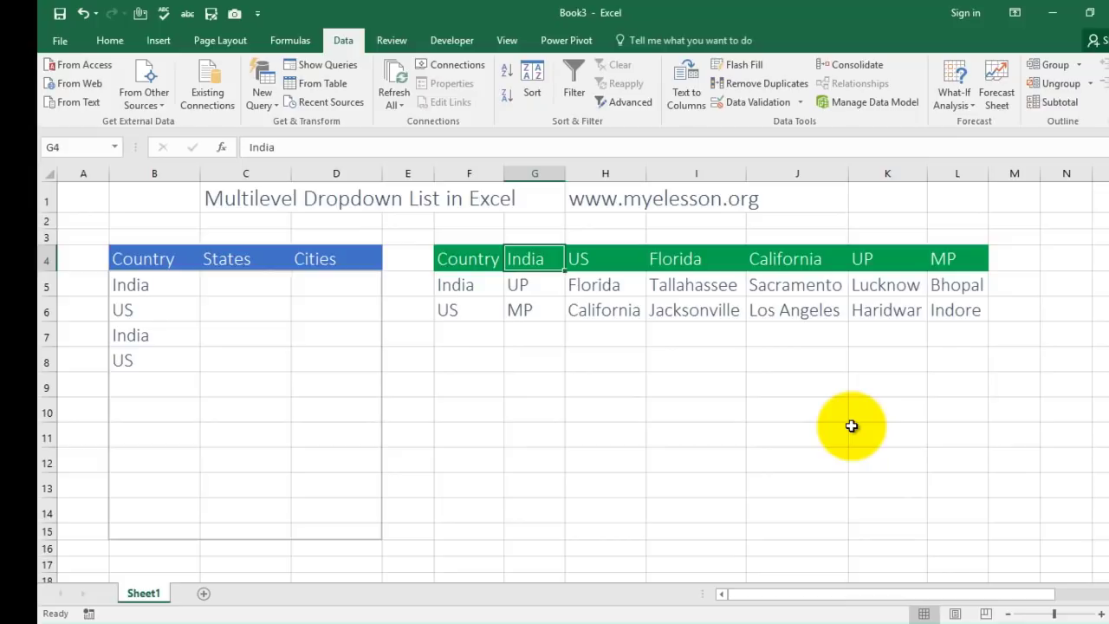
pyautogui.hotkey('shift', 'Down')
pyautogui.hotkey('shift', 'Down')
pyautogui.hotkey('shift', 'Right')
pyautogui.hotkey('shift', 'Right')
pyautogui.hotkey('shift', 'Right')
pyautogui.hotkey('shift', 'Right')
pyautogui.hotkey('shift', 'Right')
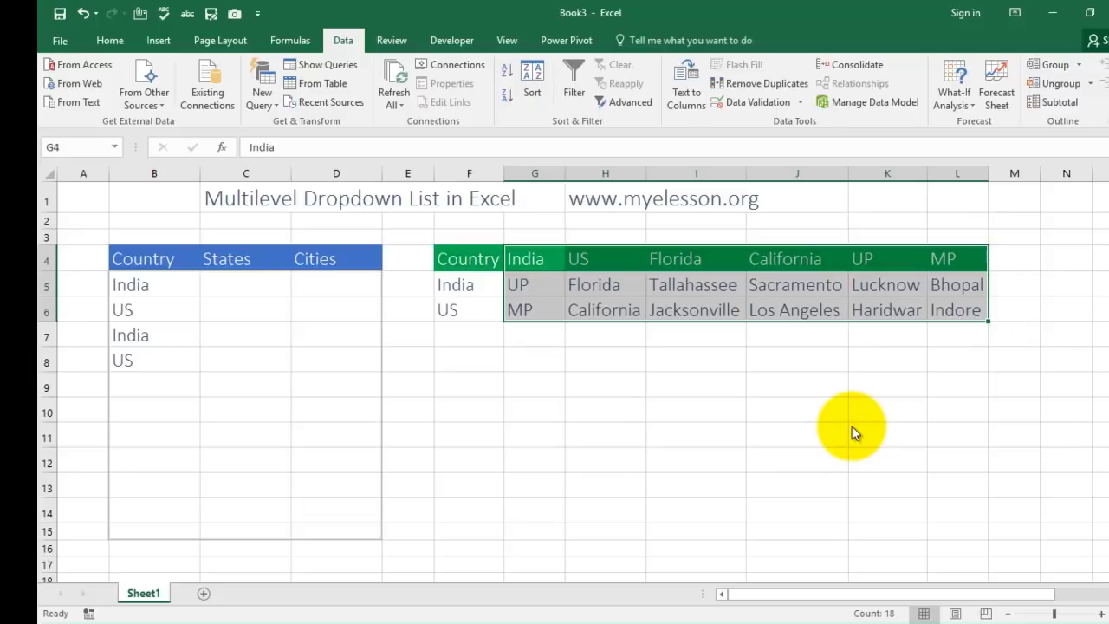
# Step: Create named ranges from the green table's top-row headings only, with Left column unchecked
pyautogui.hotkey('ctrl', 'shift', 'F3')
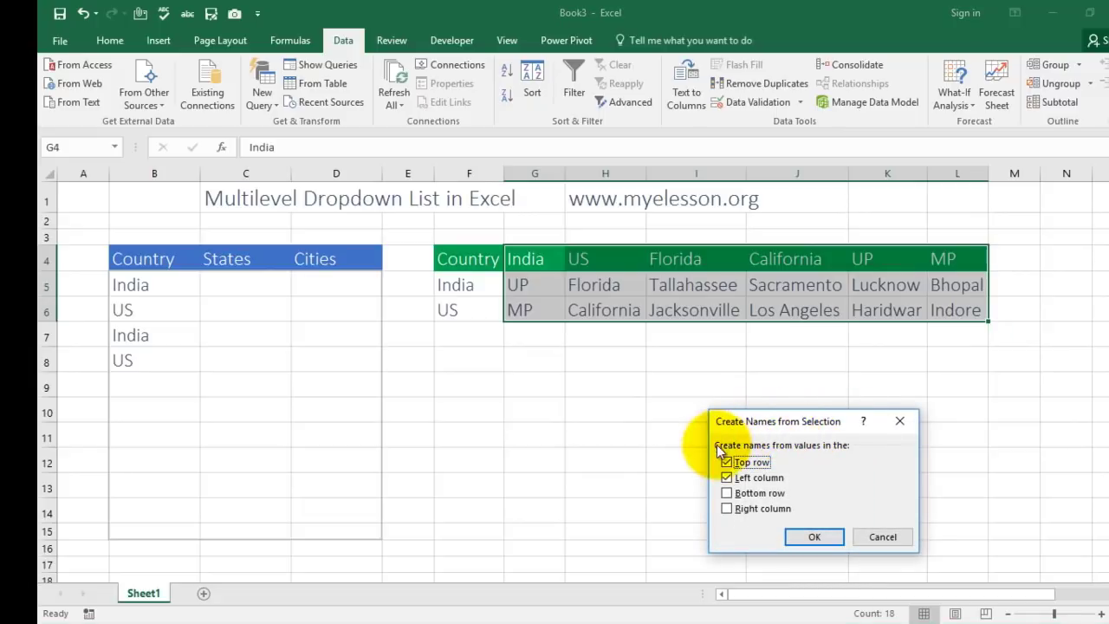
pyautogui.click(727, 478)
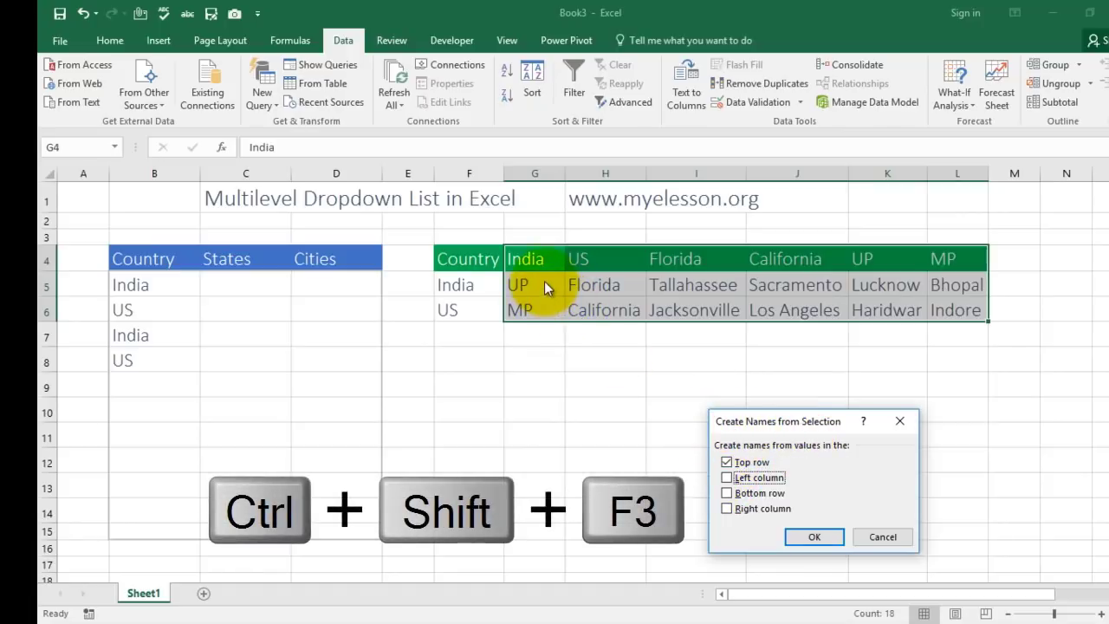
pyautogui.click(811, 533)
pyautogui.click(648, 409)
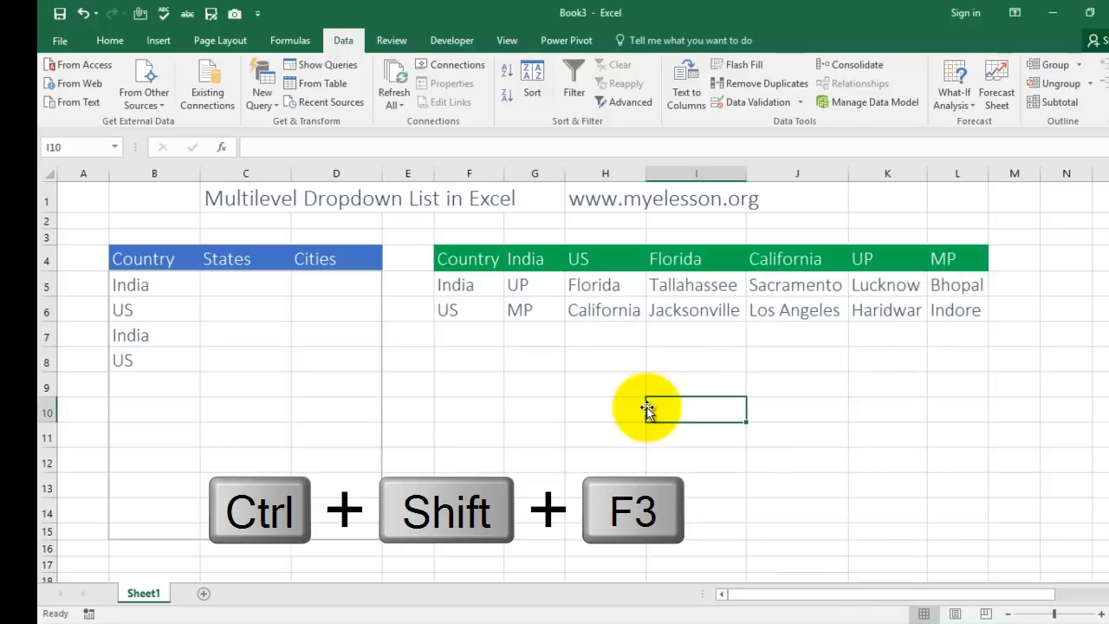
pyautogui.press('Up')
pyautogui.press('Up')
pyautogui.press('Up')
pyautogui.press('Left')
pyautogui.press('Up')
pyautogui.press('Up')
pyautogui.press('Left')
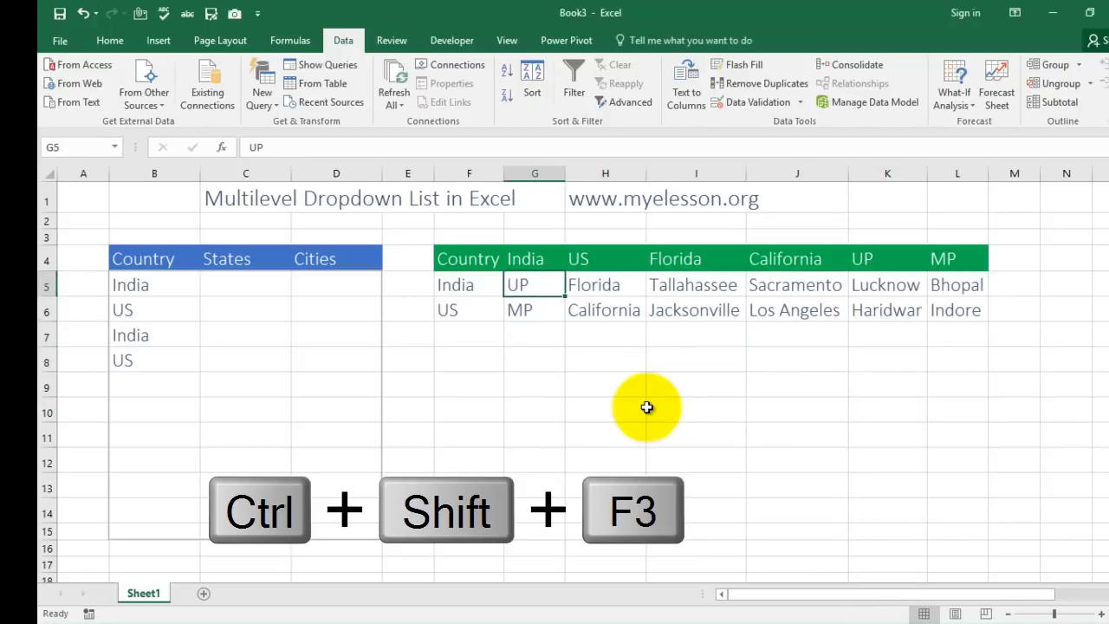
pyautogui.hotkey('shift', 'Down')
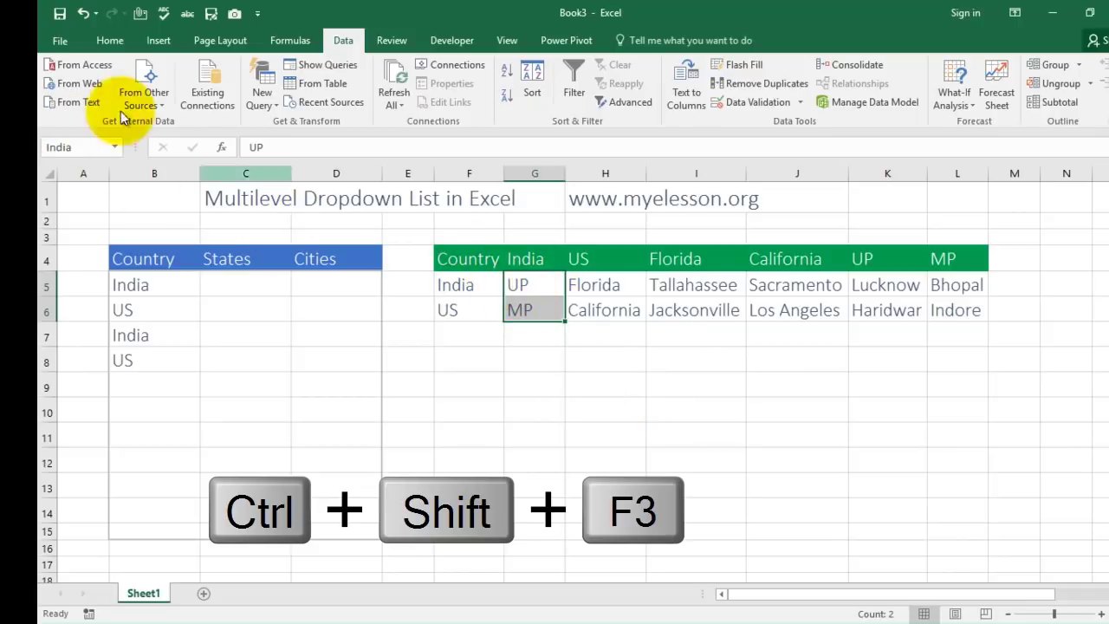
pyautogui.click(610, 287)
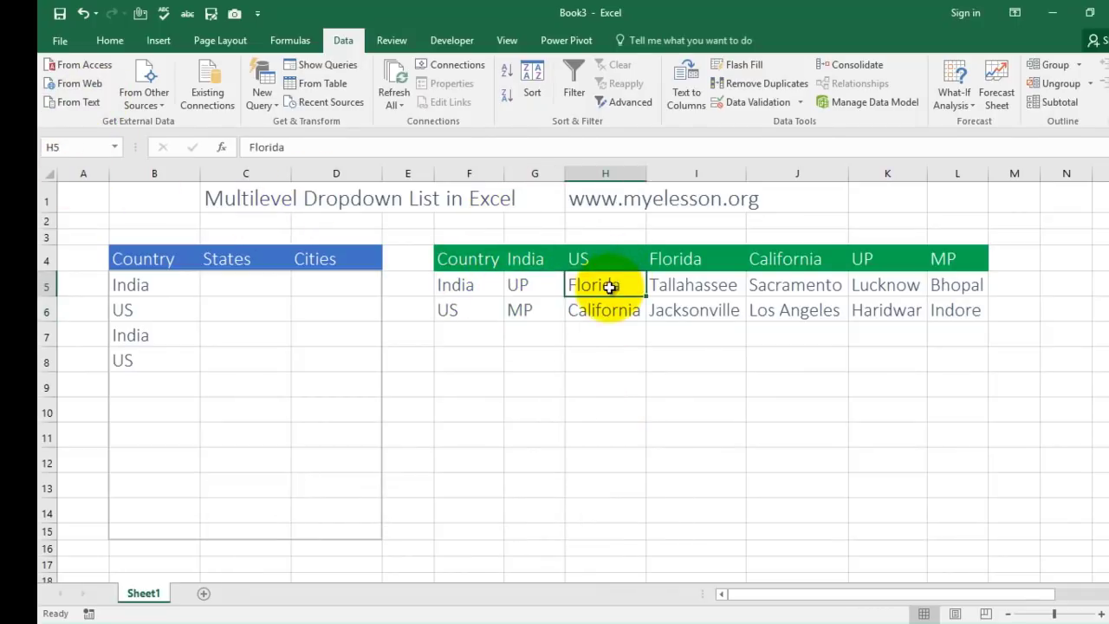
pyautogui.moveTo(610, 287); pyautogui.dragTo(607, 310)
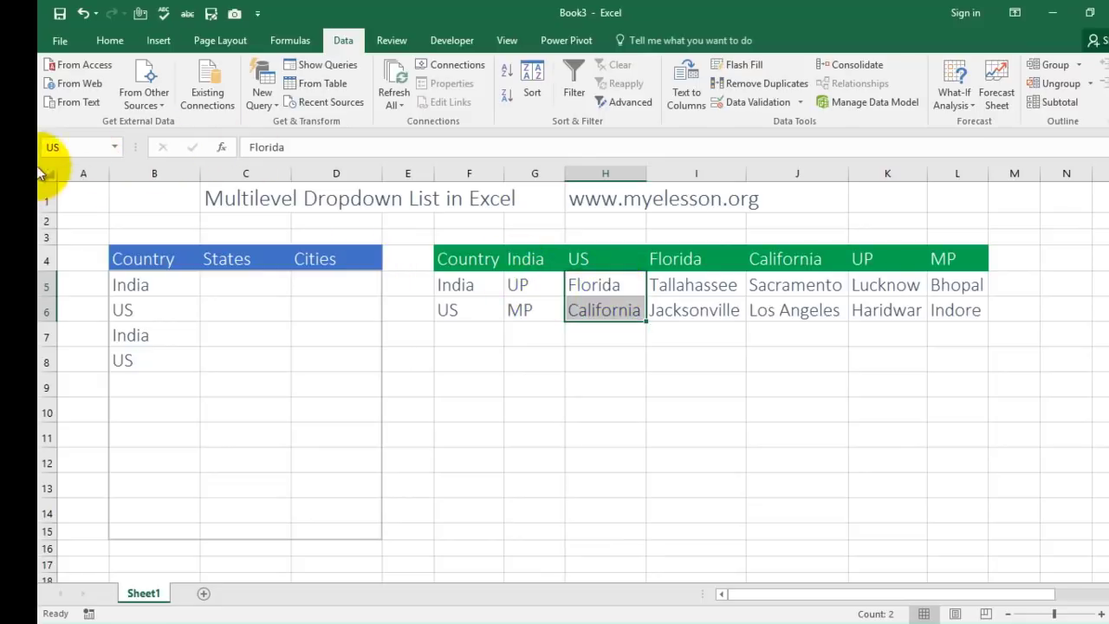
pyautogui.click(693, 275)
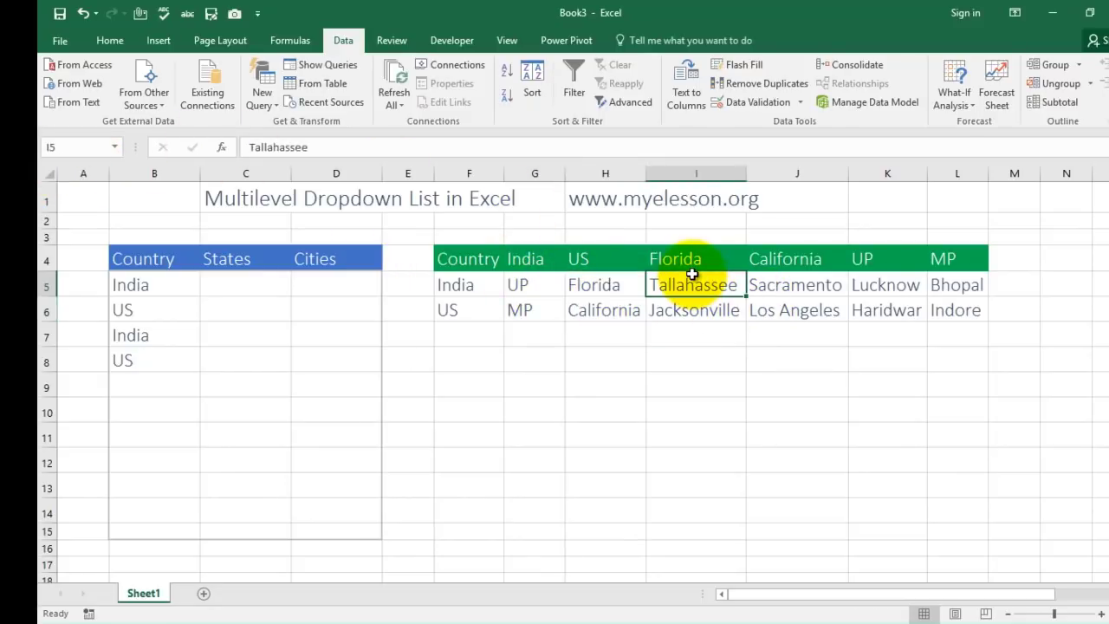
pyautogui.moveTo(692, 276); pyautogui.dragTo(694, 309)
pyautogui.press('Right')
pyautogui.press('Left')
pyautogui.press('Left')
pyautogui.press('Left')
pyautogui.press('Left')
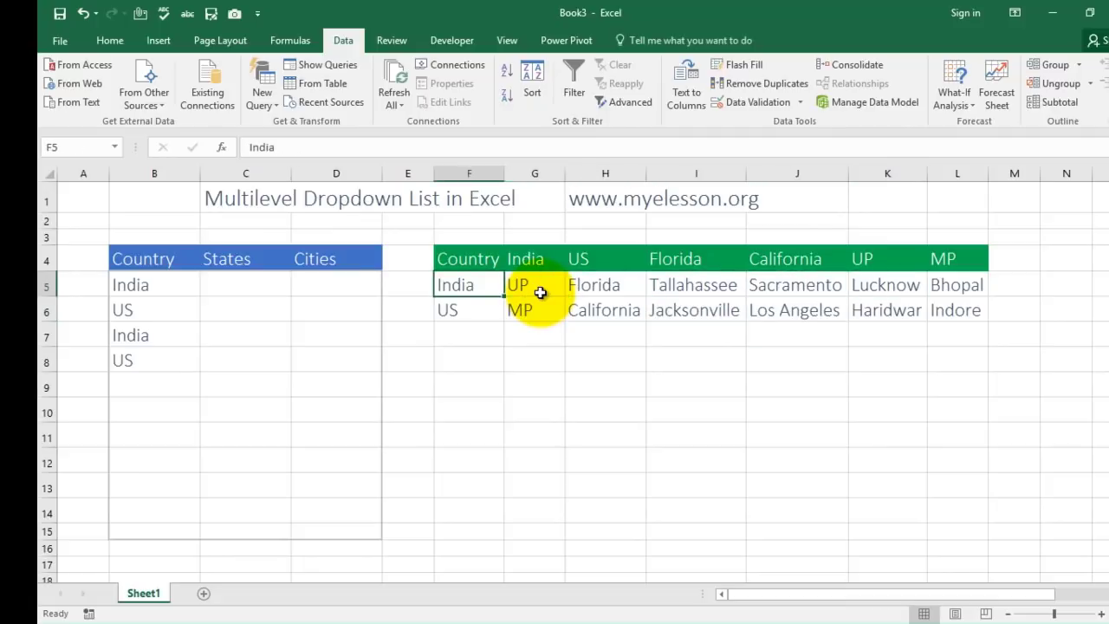
pyautogui.press('Left')
pyautogui.press('Left')
pyautogui.press('Left')
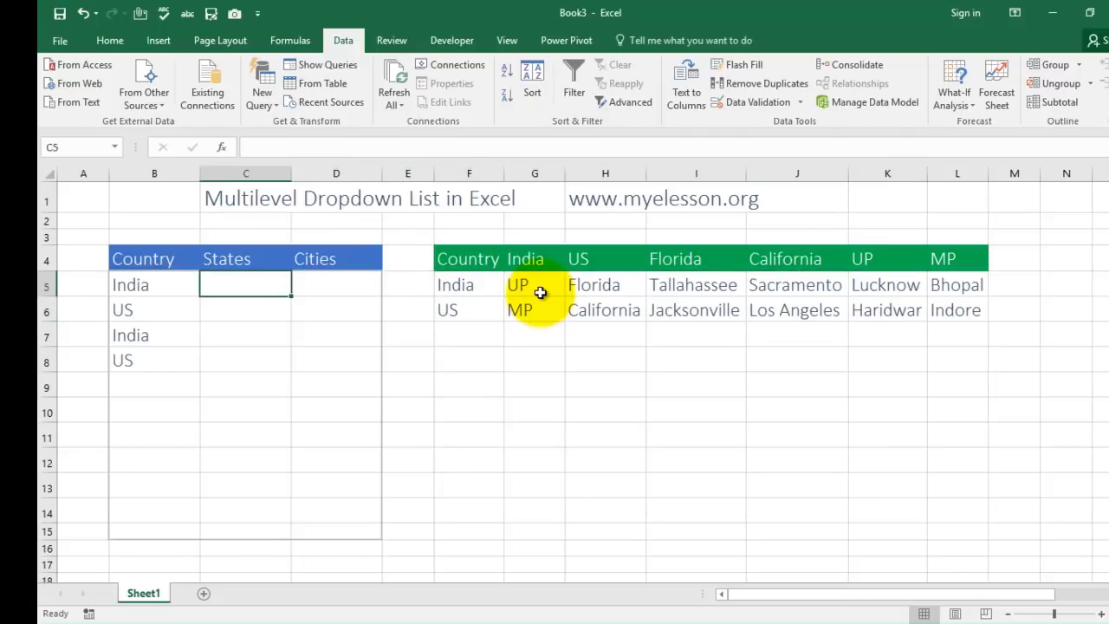
pyautogui.hotkey('shift', 'Down')
pyautogui.hotkey('shift', 'Down')
pyautogui.hotkey('shift', 'Down')
pyautogui.hotkey('shift', 'Down')
pyautogui.hotkey('shift', 'Down')
pyautogui.hotkey('shift', 'Down')
pyautogui.hotkey('shift', 'Down')
pyautogui.hotkey('shift', 'Down')
pyautogui.hotkey('shift', 'Down')
pyautogui.hotkey('shift', 'Down')
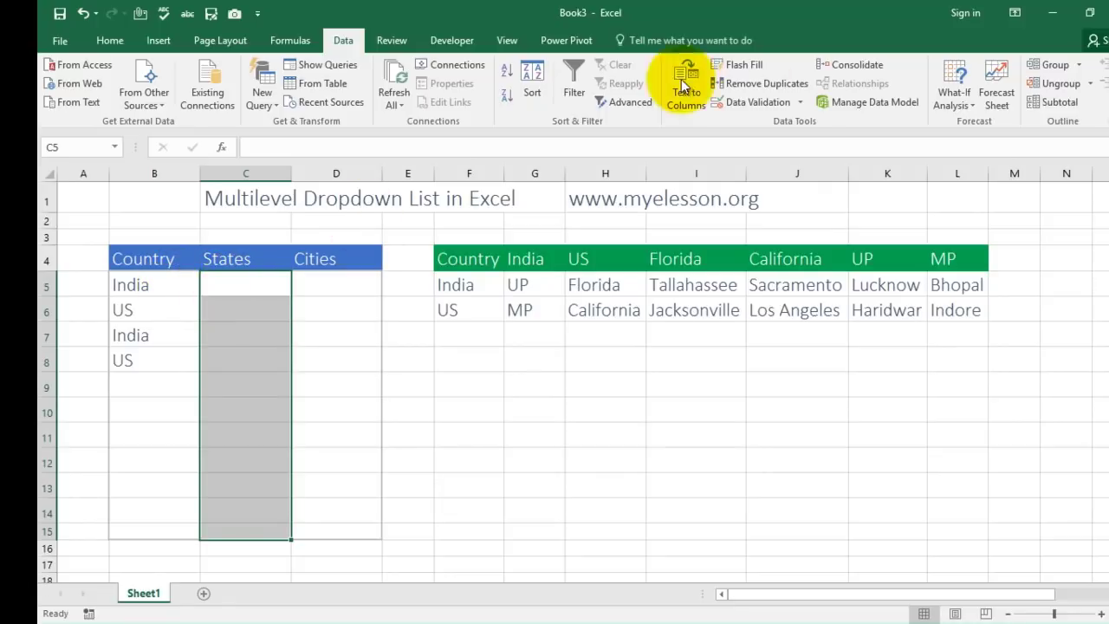
pyautogui.click(758, 104)
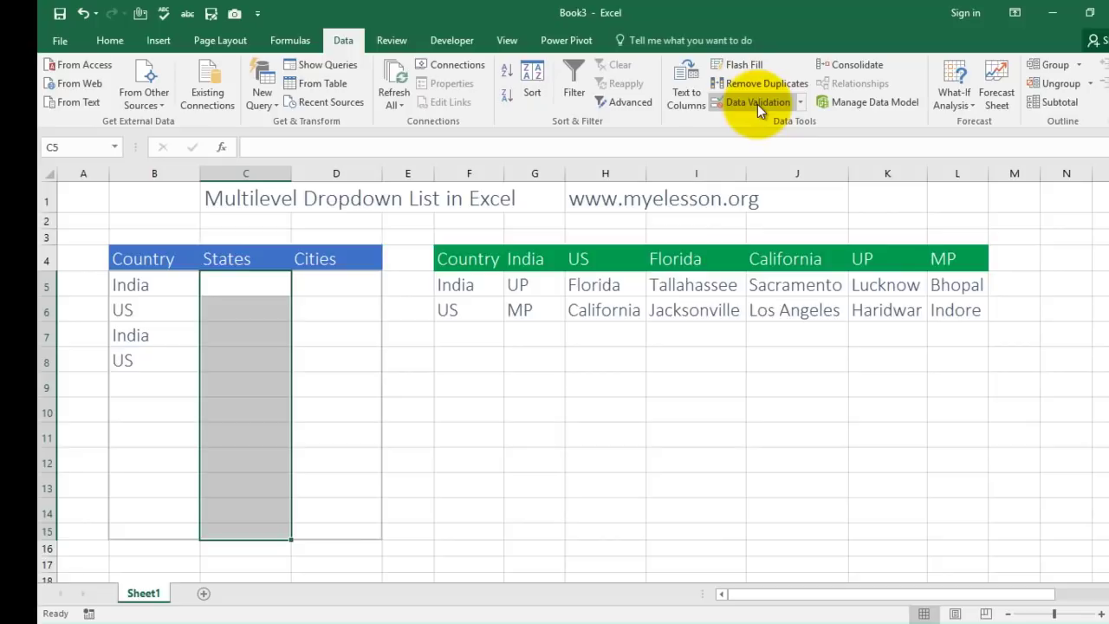
# Step: Give States cells C5:C15 a List validation with relative source =indirect(B5)
pyautogui.press('alt')
pyautogui.press('d')
pyautogui.press('l')
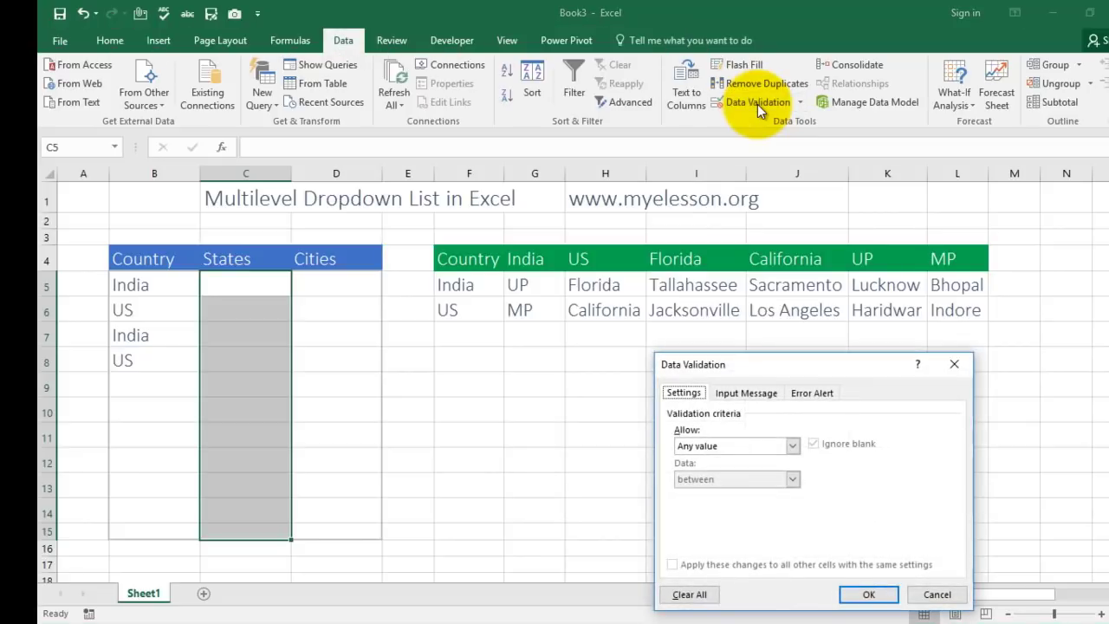
pyautogui.click(792, 446)
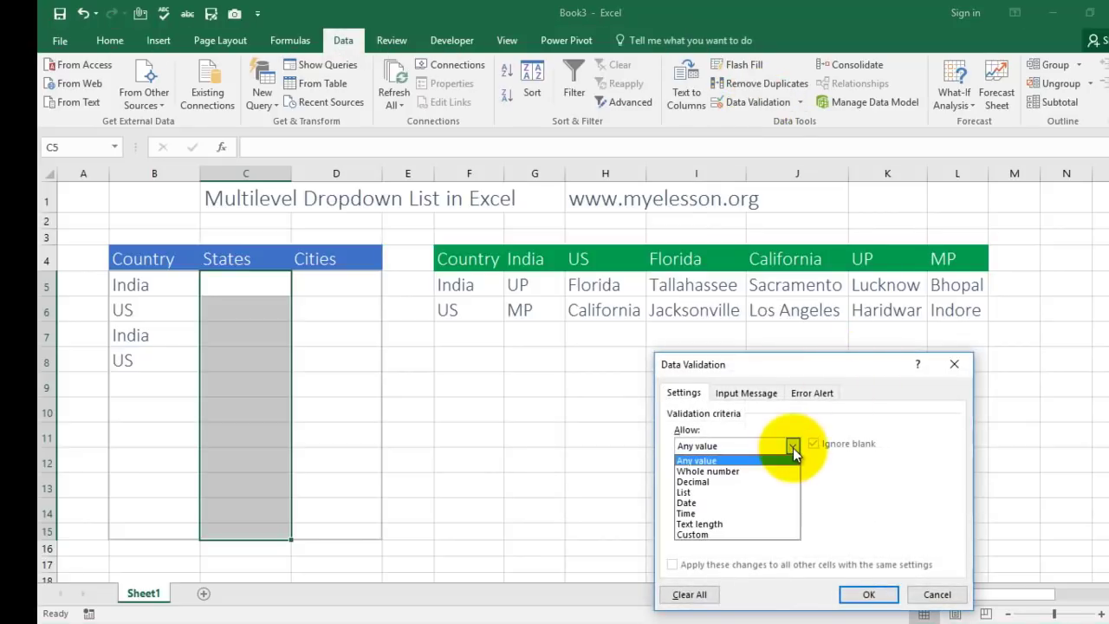
pyautogui.click(714, 492)
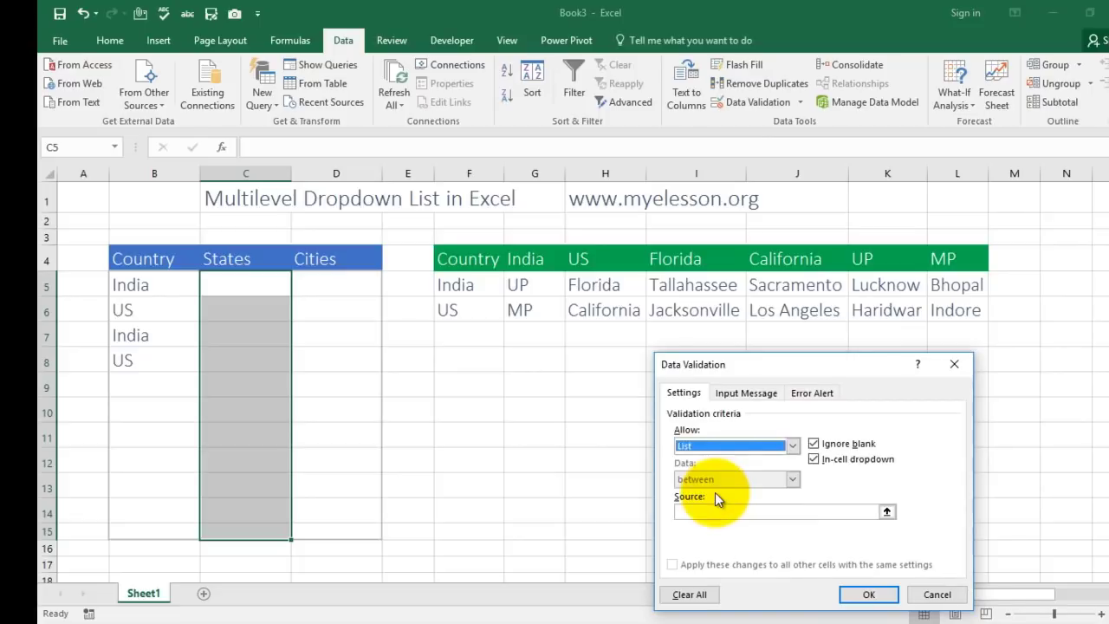
pyautogui.click(710, 514)
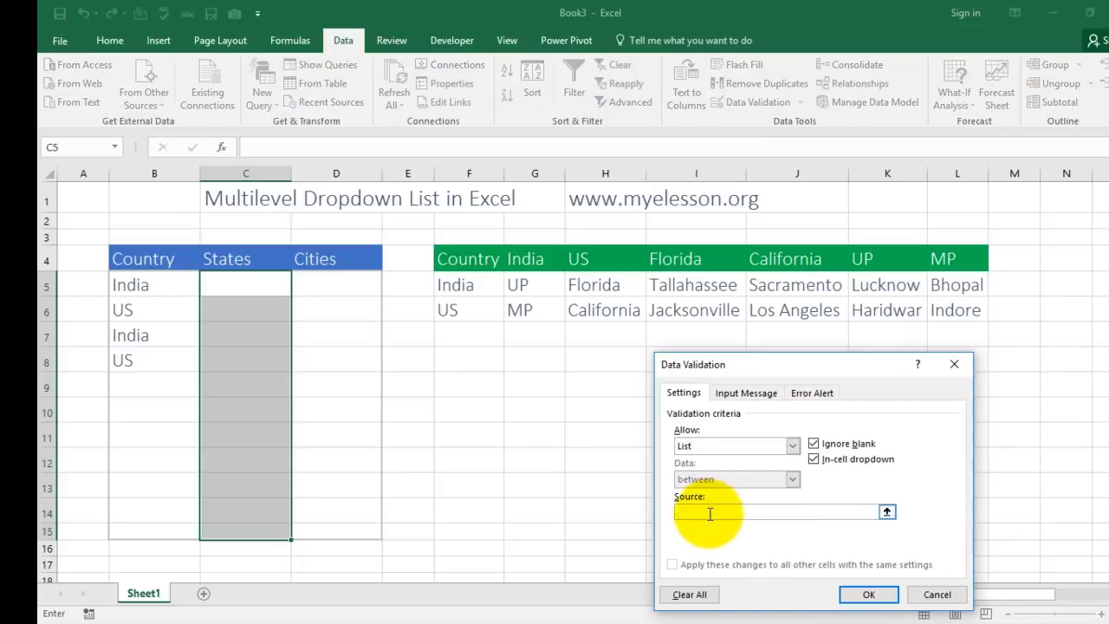
pyautogui.write('=indirect(')
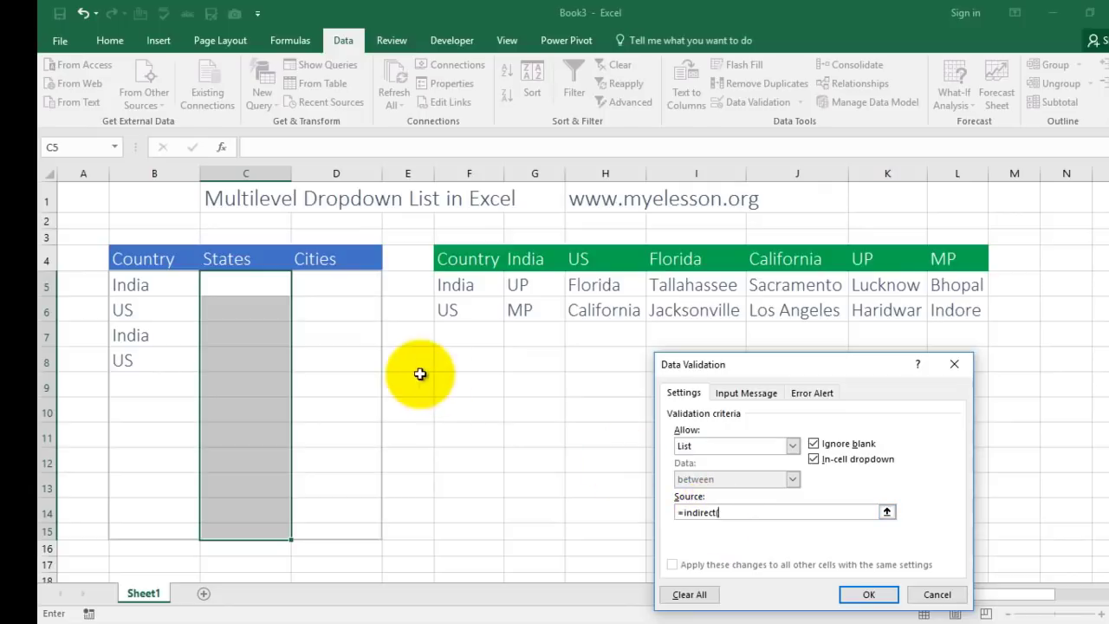
pyautogui.click(149, 285)
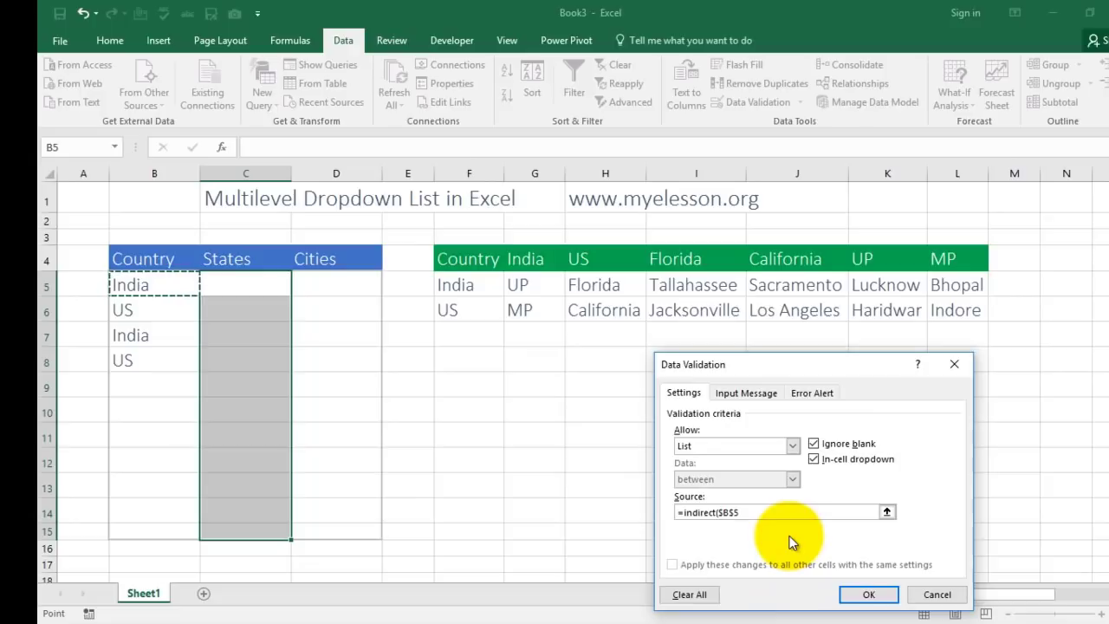
pyautogui.click(736, 512)
pyautogui.press('BackSpace')
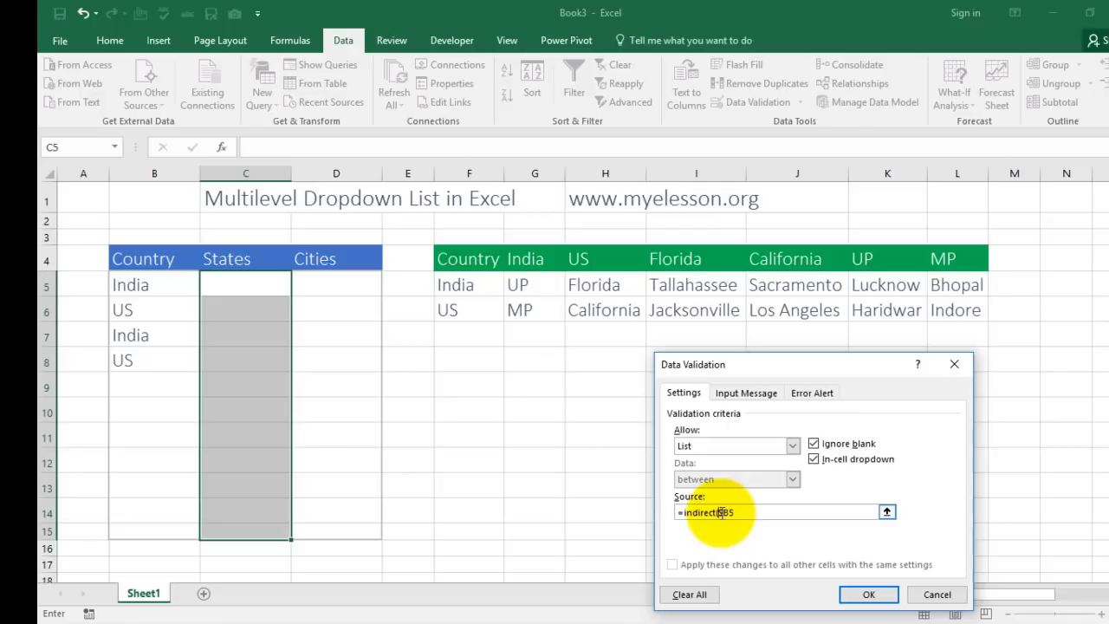
pyautogui.press('BackSpace')
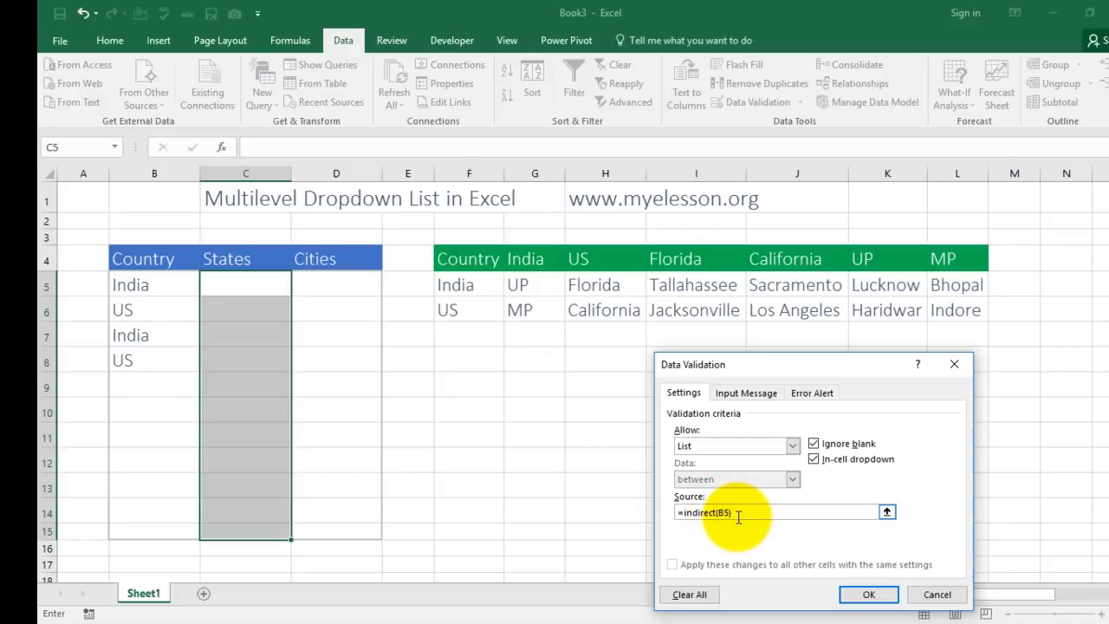
pyautogui.press('Return')
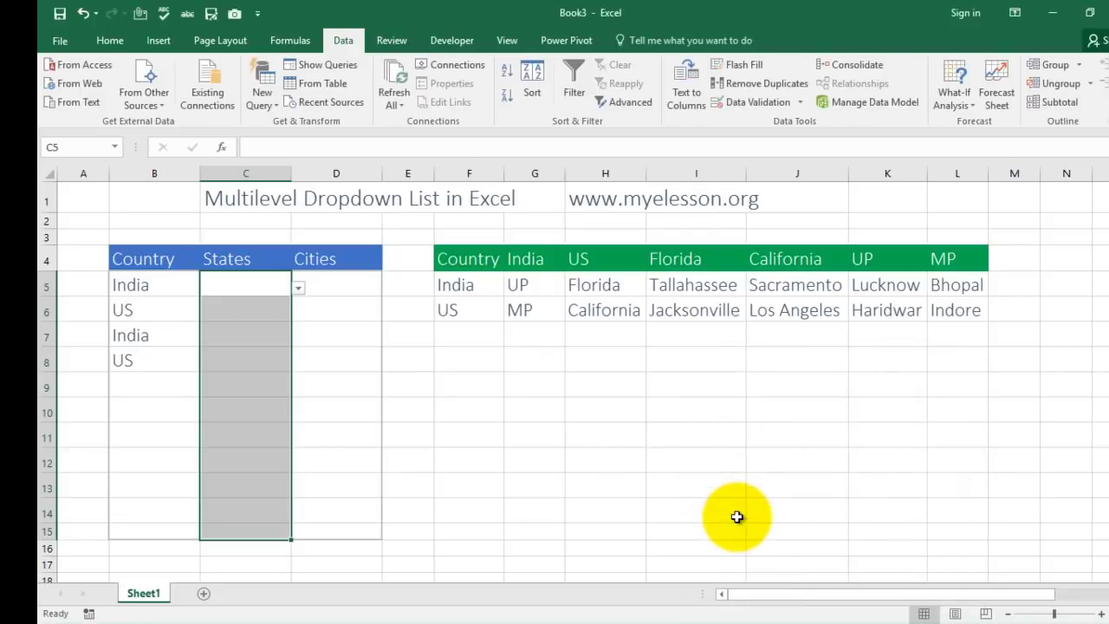
pyautogui.click(299, 289)
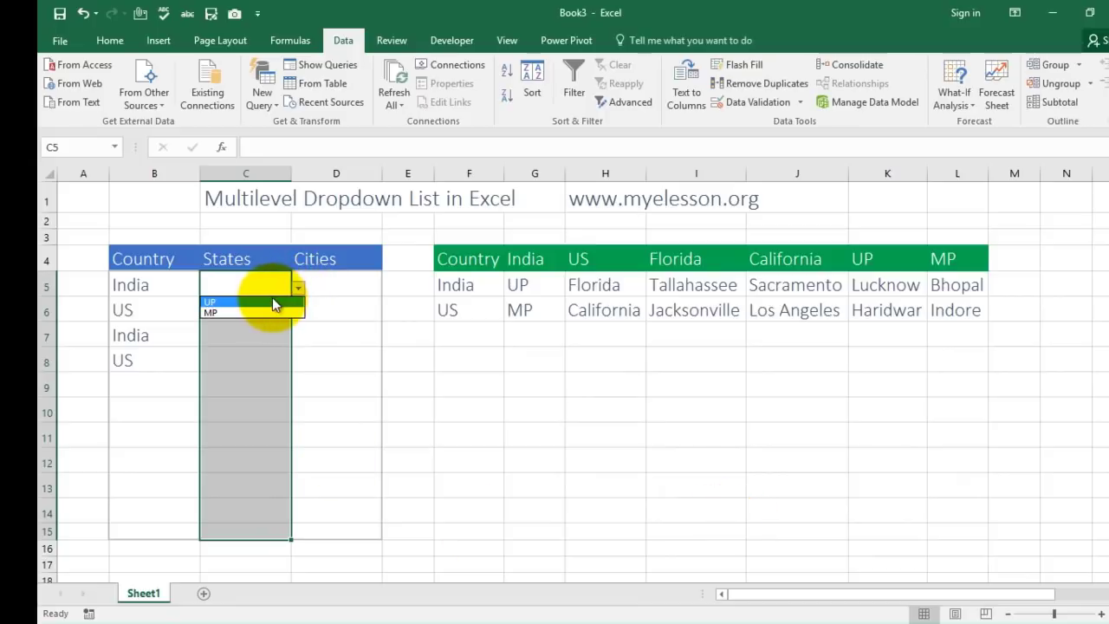
# Step: Pick UP, Florida, MP and California in States cells C5:C8
pyautogui.click(272, 301)
pyautogui.click(242, 306)
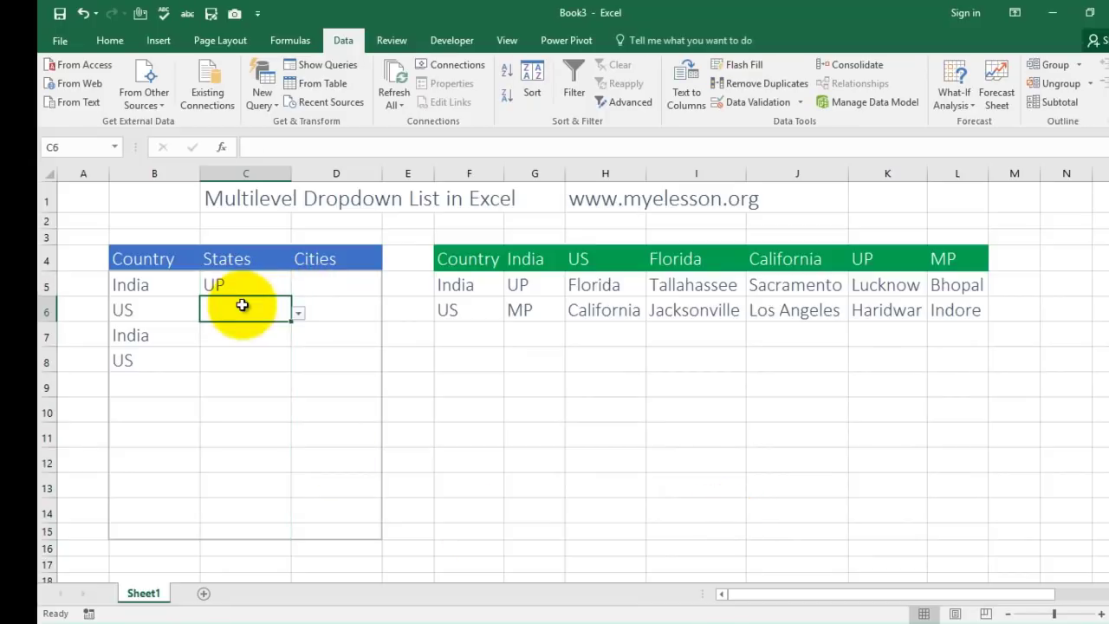
pyautogui.click(298, 313)
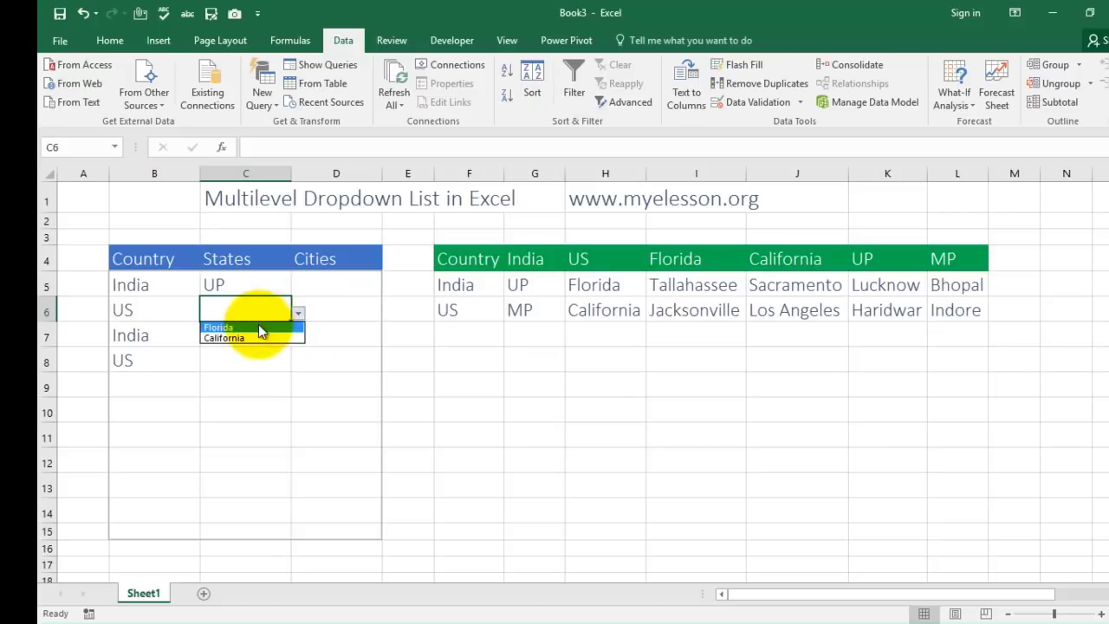
pyautogui.click(258, 327)
pyautogui.click(256, 335)
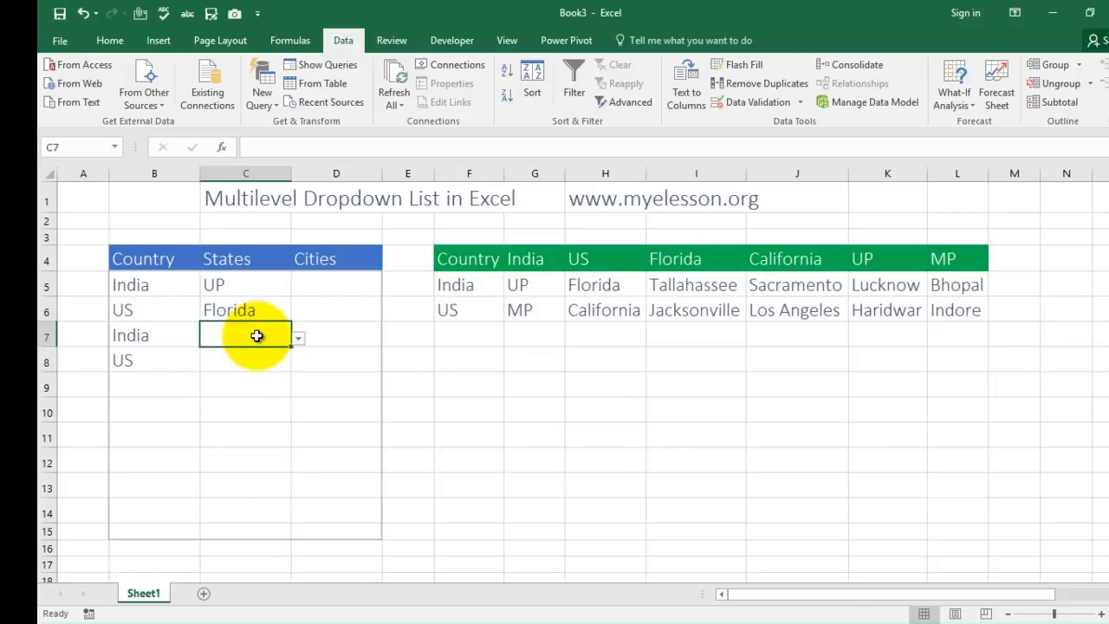
pyautogui.click(299, 338)
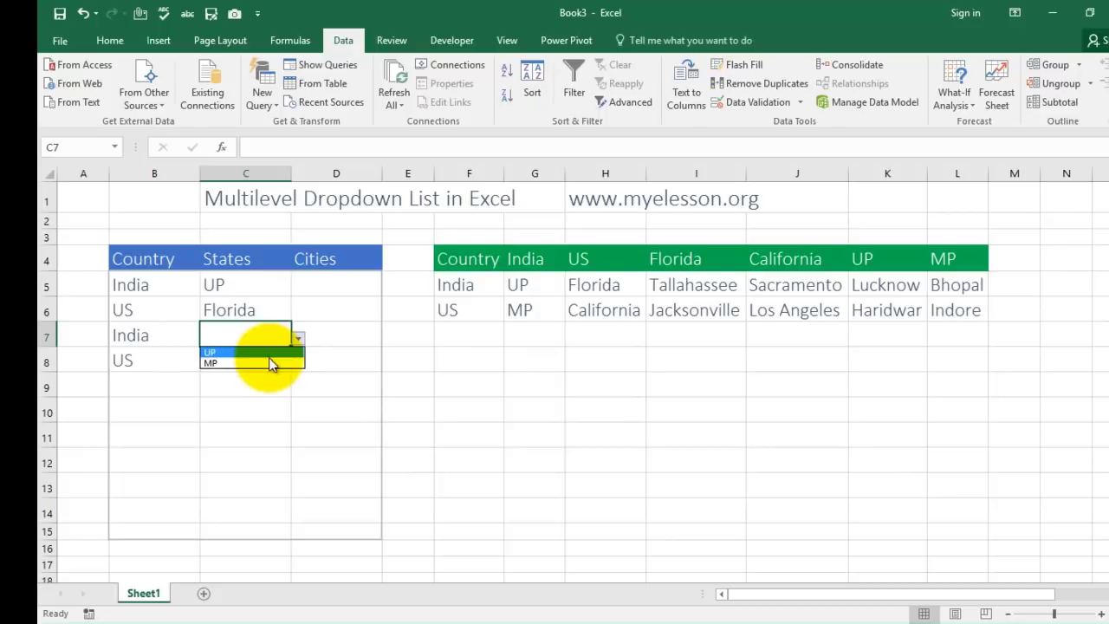
pyautogui.click(267, 363)
pyautogui.click(265, 360)
pyautogui.click(298, 362)
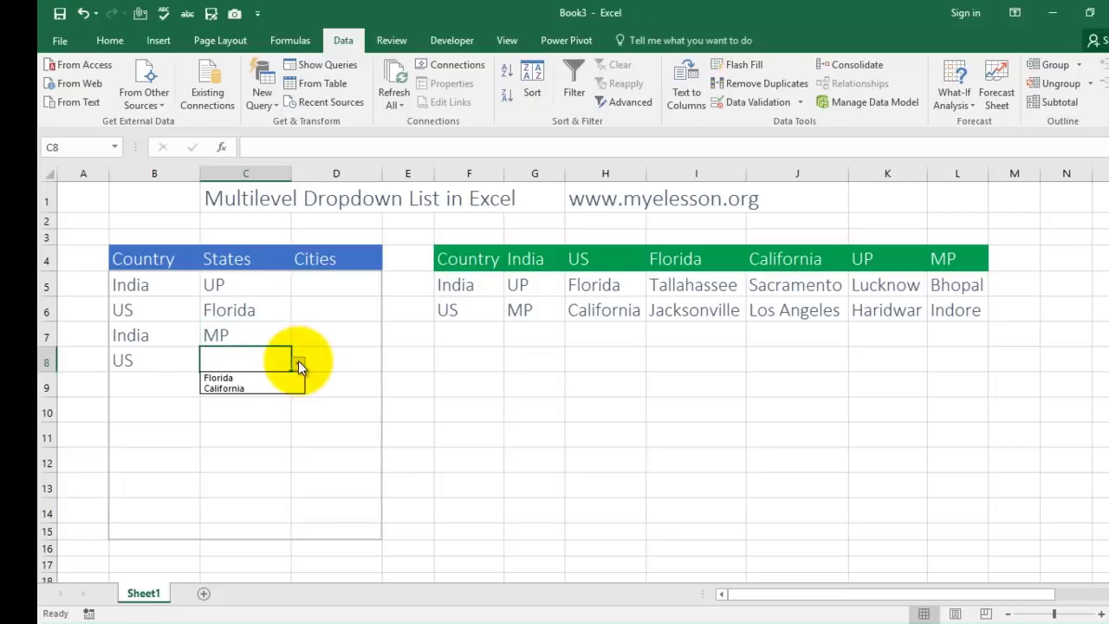
pyautogui.click(229, 385)
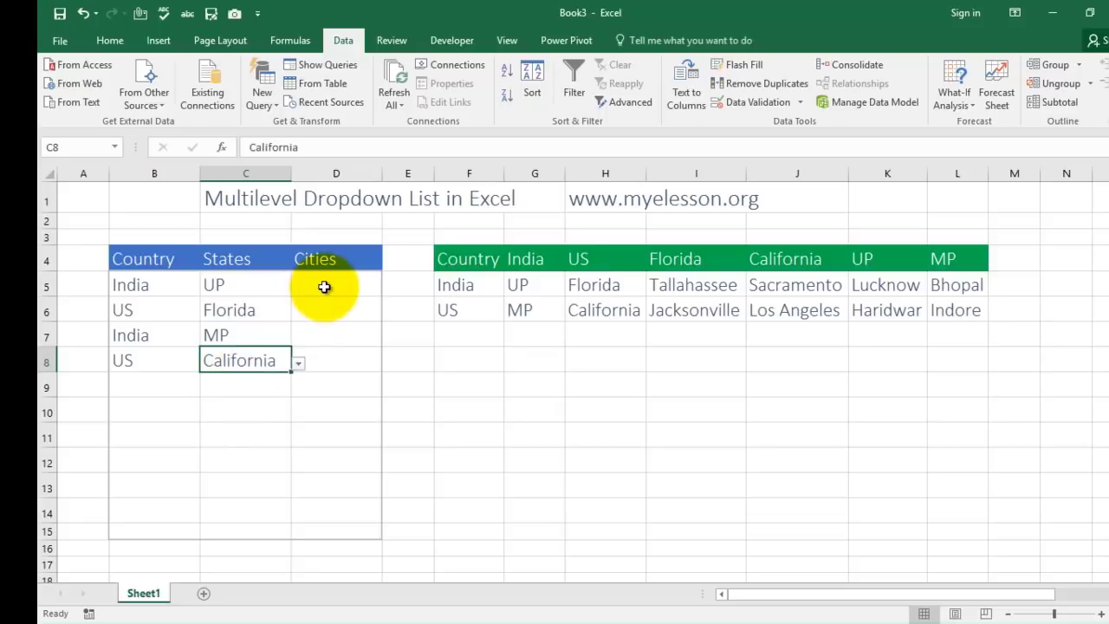
pyautogui.click(324, 287)
pyautogui.hotkey('shift', 'Down')
pyautogui.hotkey('shift', 'Down')
pyautogui.hotkey('shift', 'Down')
pyautogui.hotkey('shift', 'Down')
pyautogui.hotkey('shift', 'Down')
pyautogui.hotkey('shift', 'Down')
pyautogui.hotkey('shift', 'Down')
pyautogui.hotkey('shift', 'Down')
pyautogui.hotkey('shift', 'Down')
pyautogui.hotkey('shift', 'Down')
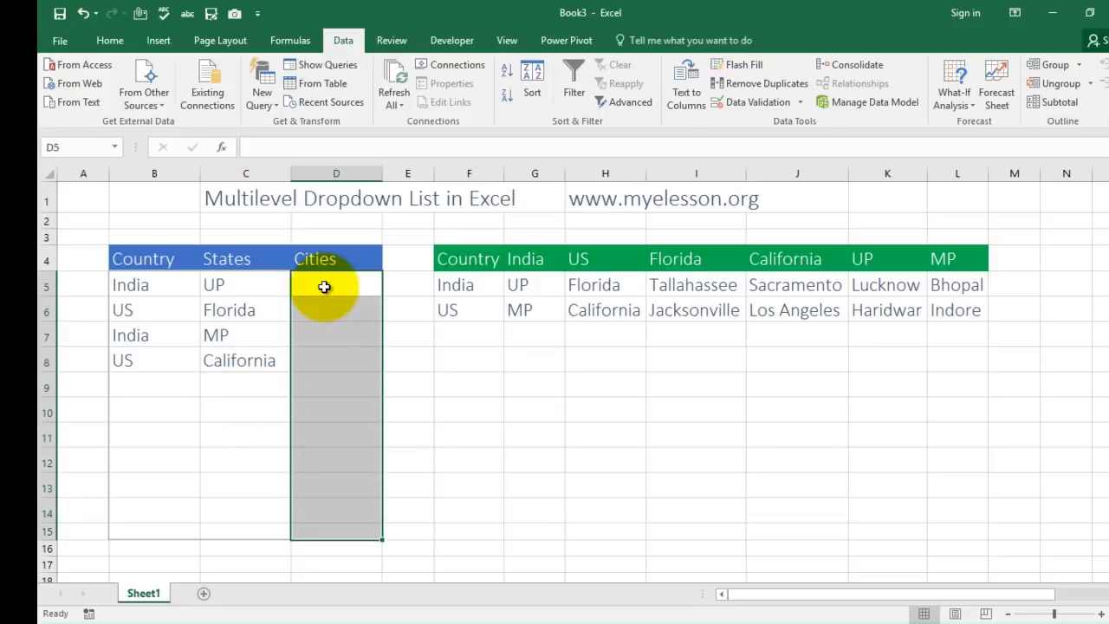
# Step: Give Cities cells D5:D15 a List validation with relative source =indirect(C5)
pyautogui.hotkey('alt', 'd')
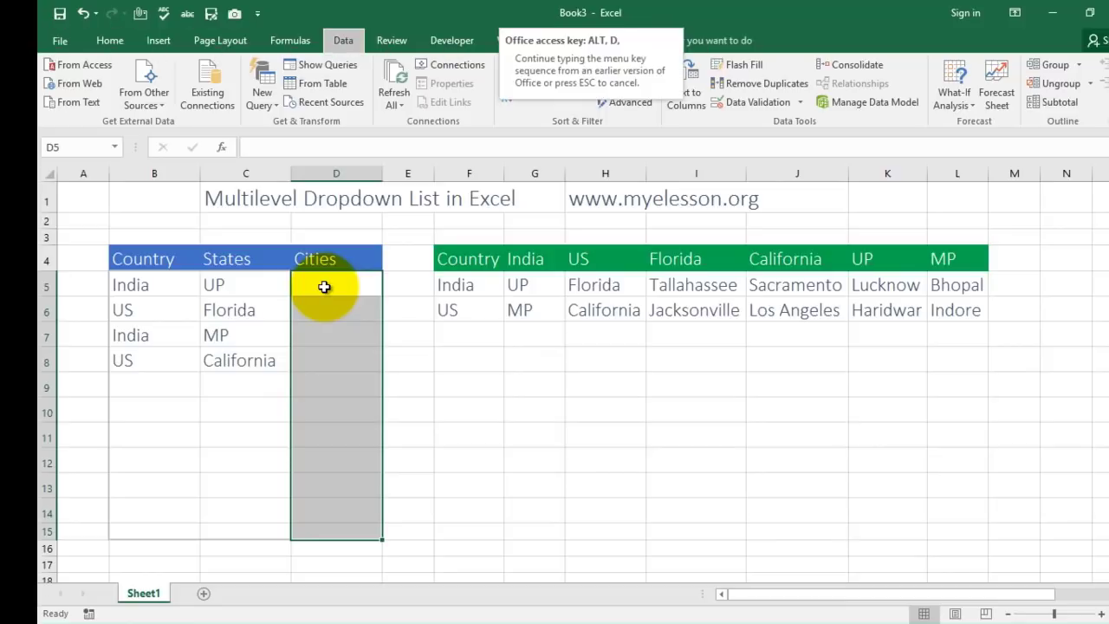
pyautogui.press('l')
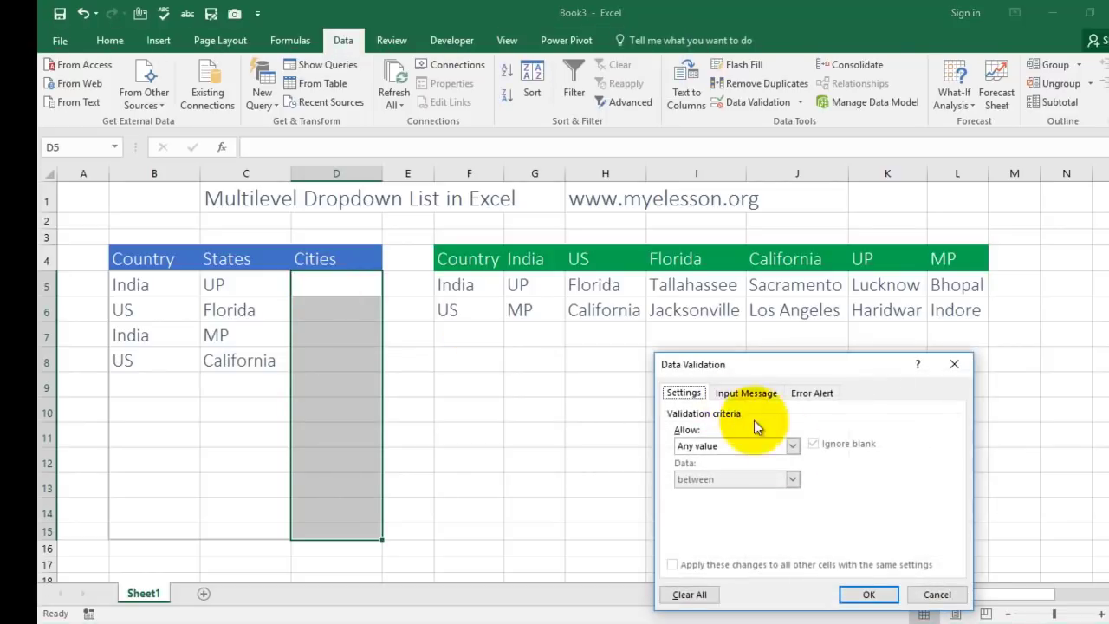
pyautogui.click(795, 448)
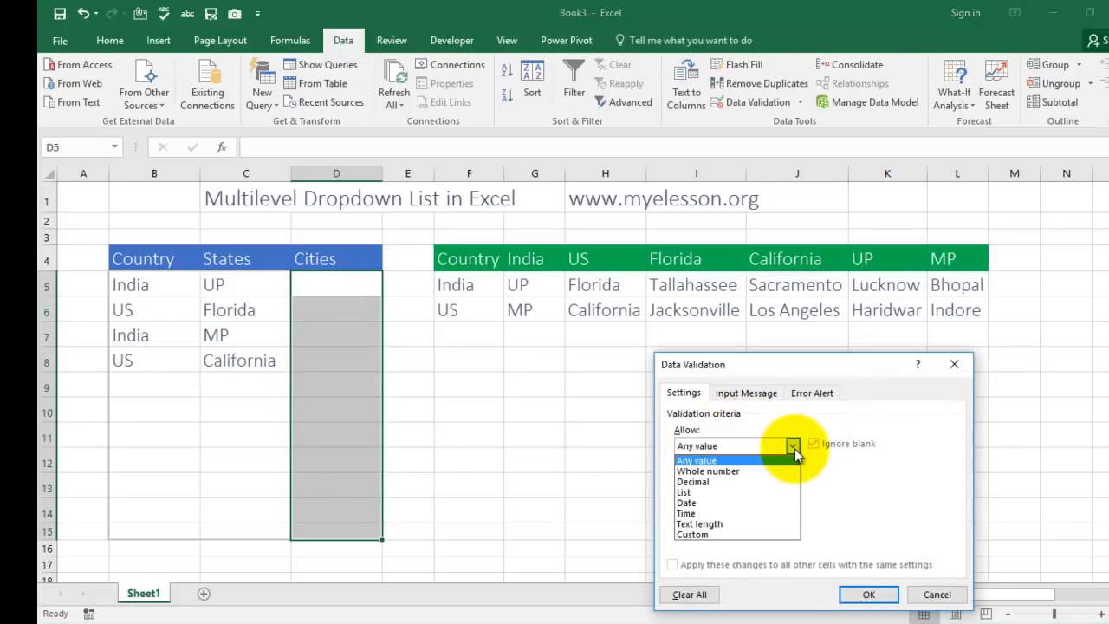
pyautogui.click(712, 493)
pyautogui.click(869, 594)
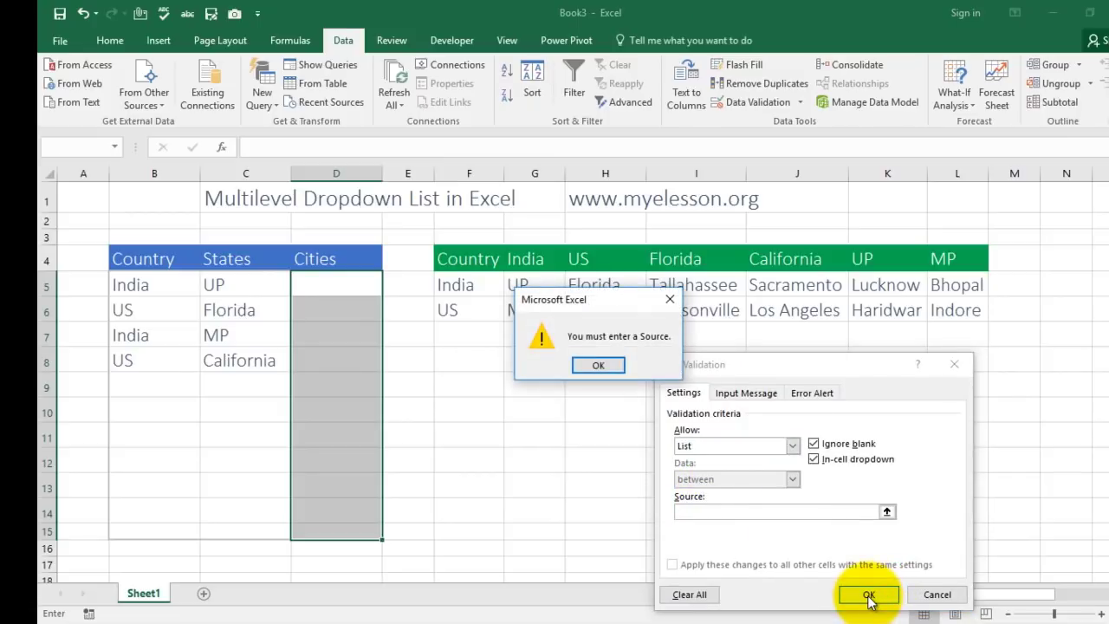
pyautogui.press('Return')
pyautogui.write('=i')
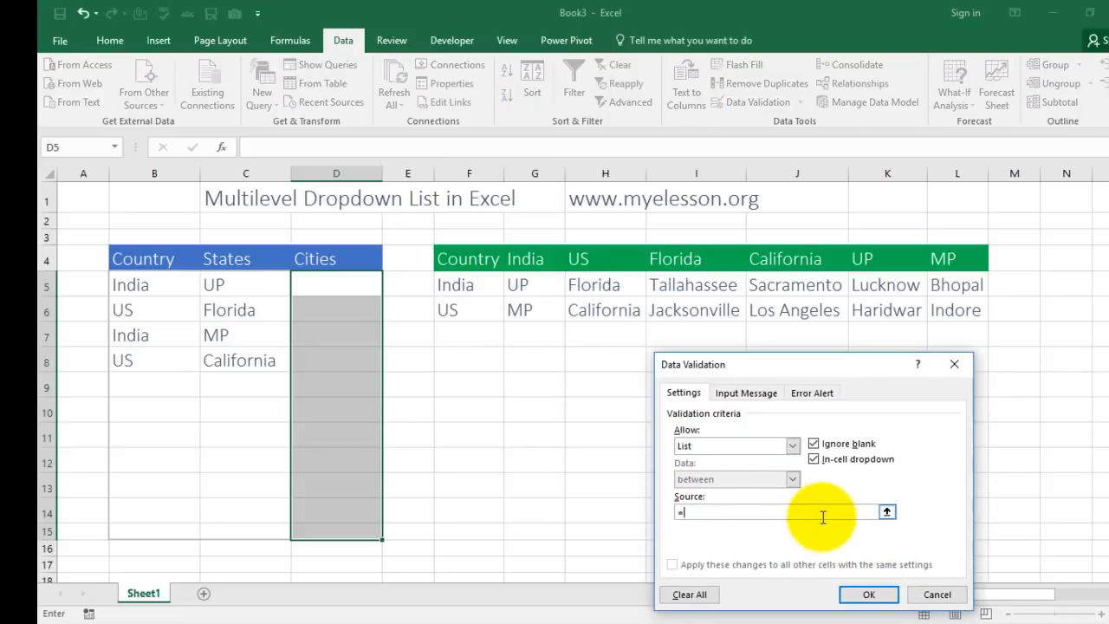
pyautogui.write('ndirect(')
pyautogui.click(262, 288)
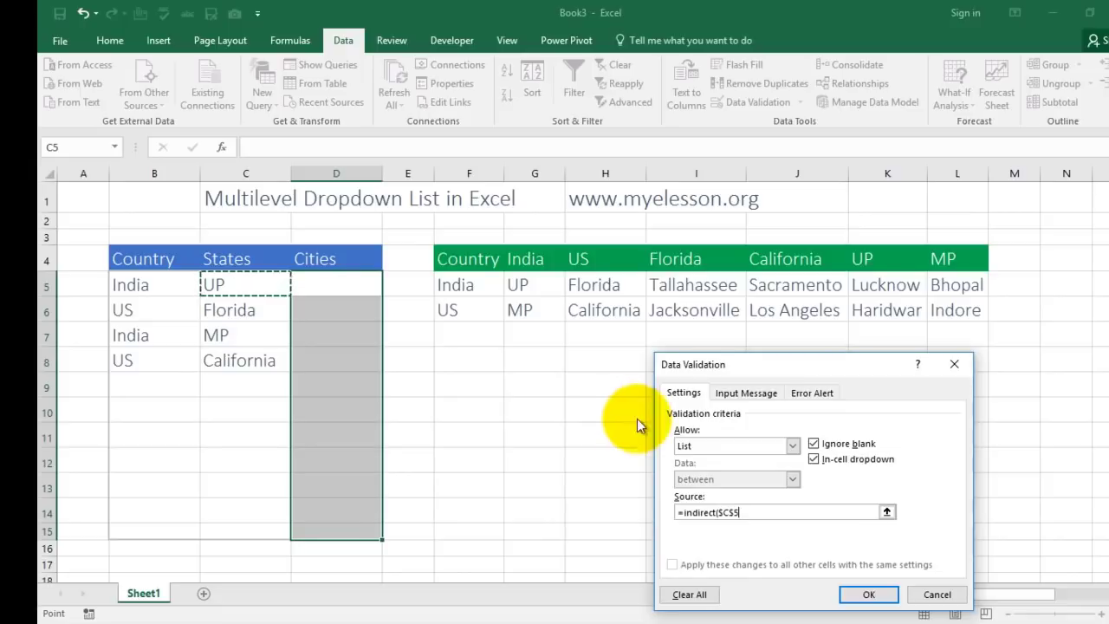
pyautogui.click(735, 512)
pyautogui.press('BackSpace')
pyautogui.press('BackSpace')
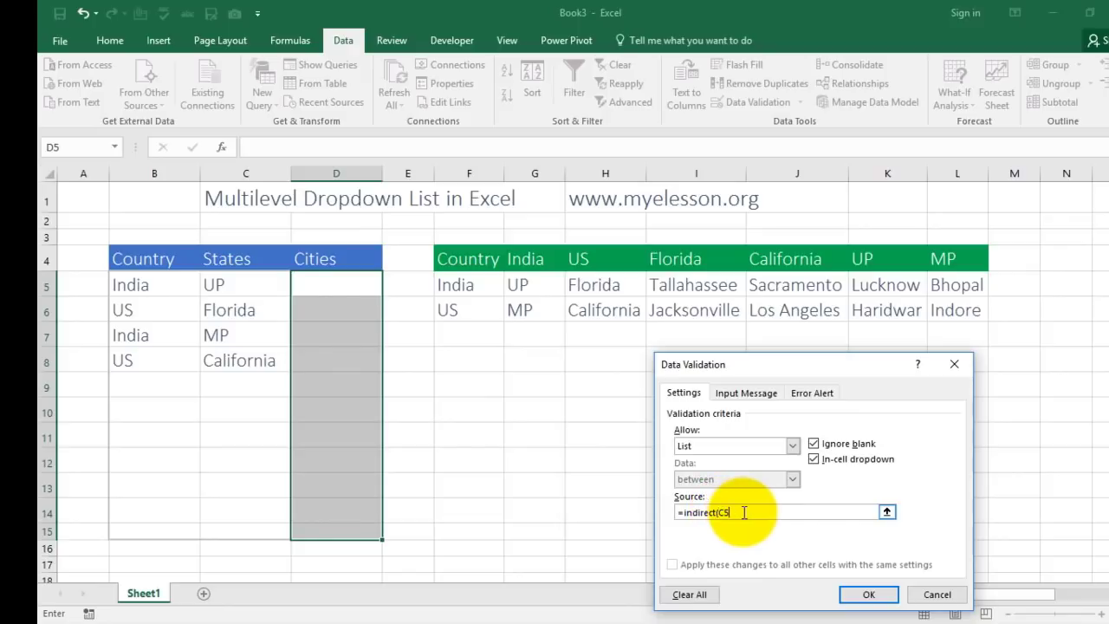
pyautogui.write(')')
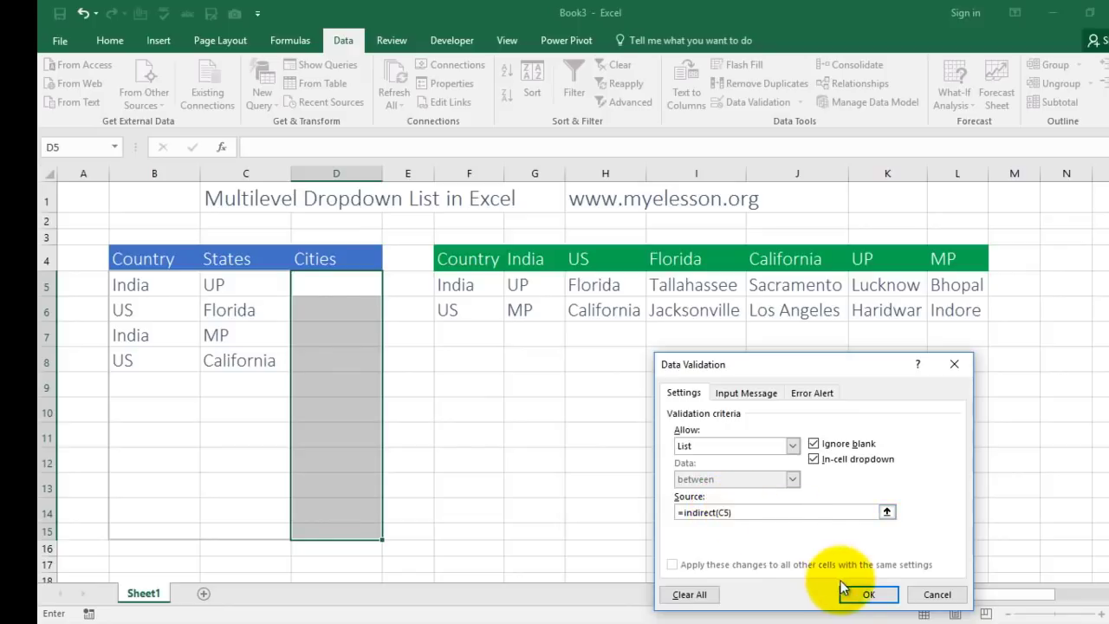
pyautogui.click(864, 596)
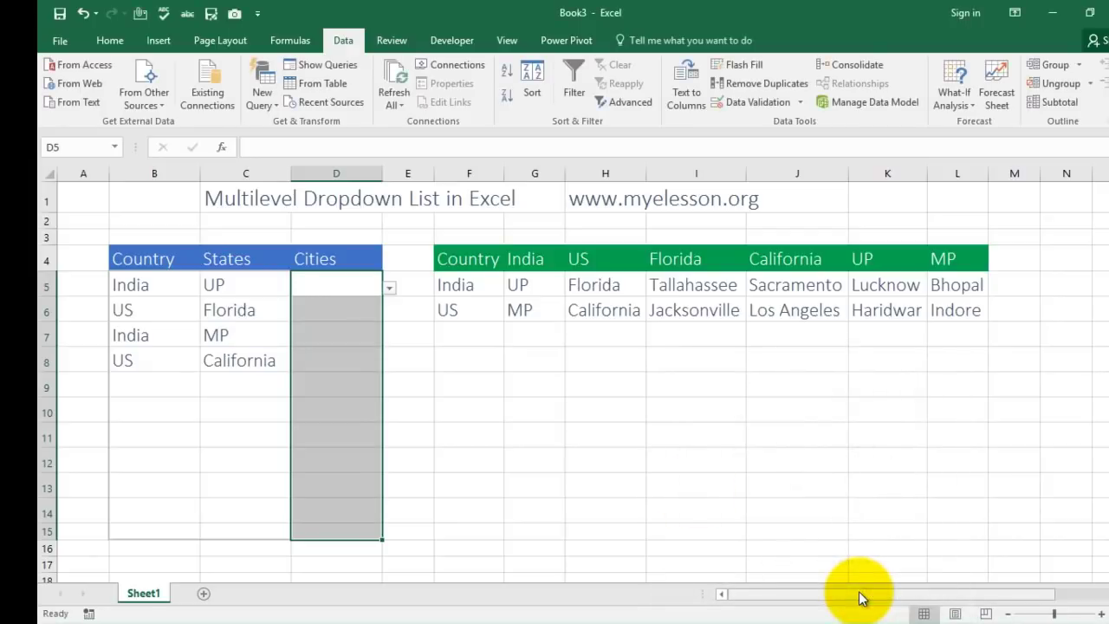
# Step: Choose Lucknow, Tallahassee, Bhopal and Los Angeles in Cities cells D5:D8
pyautogui.click(391, 289)
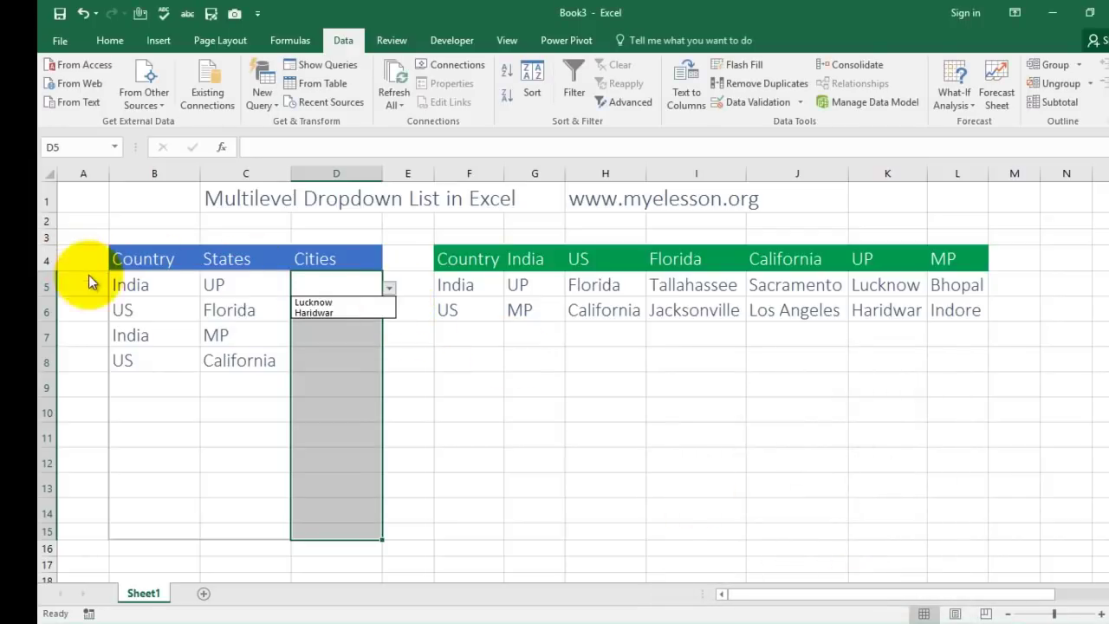
pyautogui.click(320, 302)
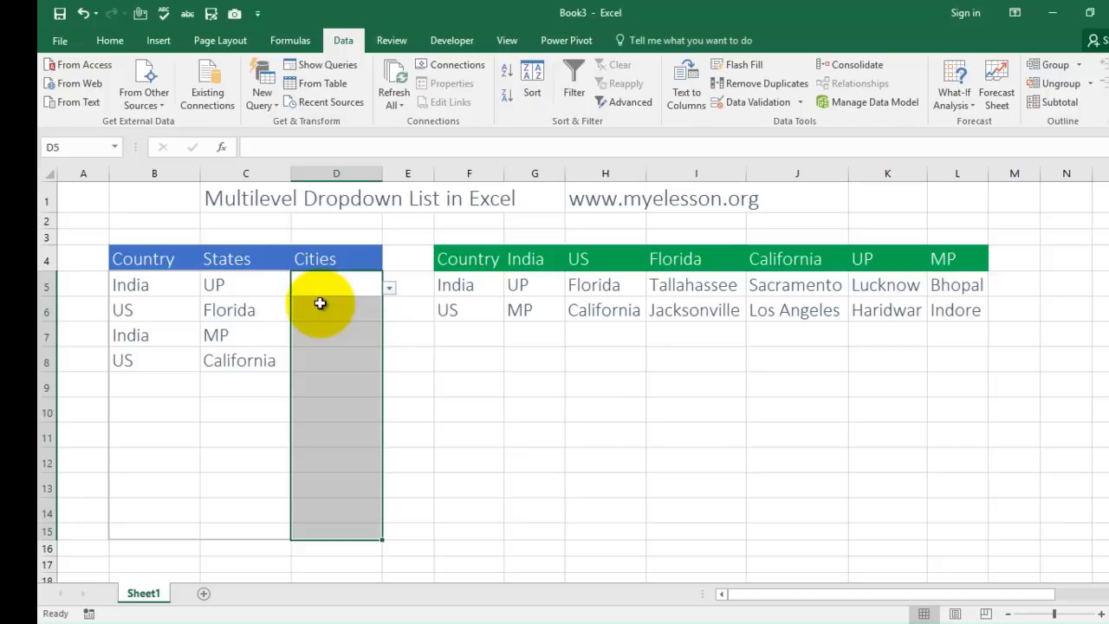
pyautogui.click(332, 308)
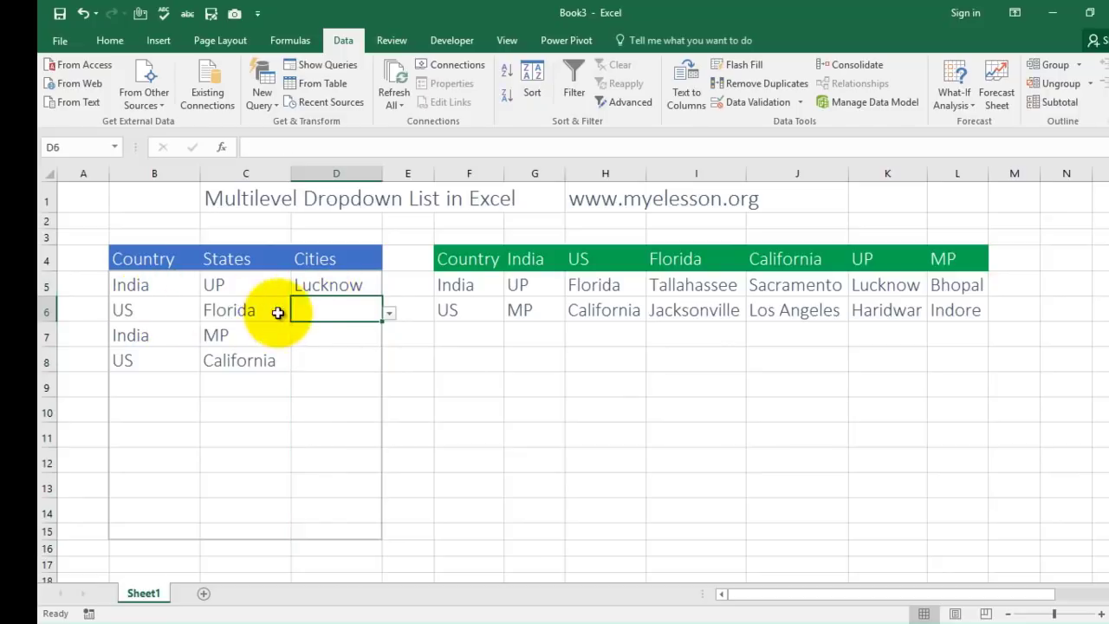
pyautogui.click(389, 315)
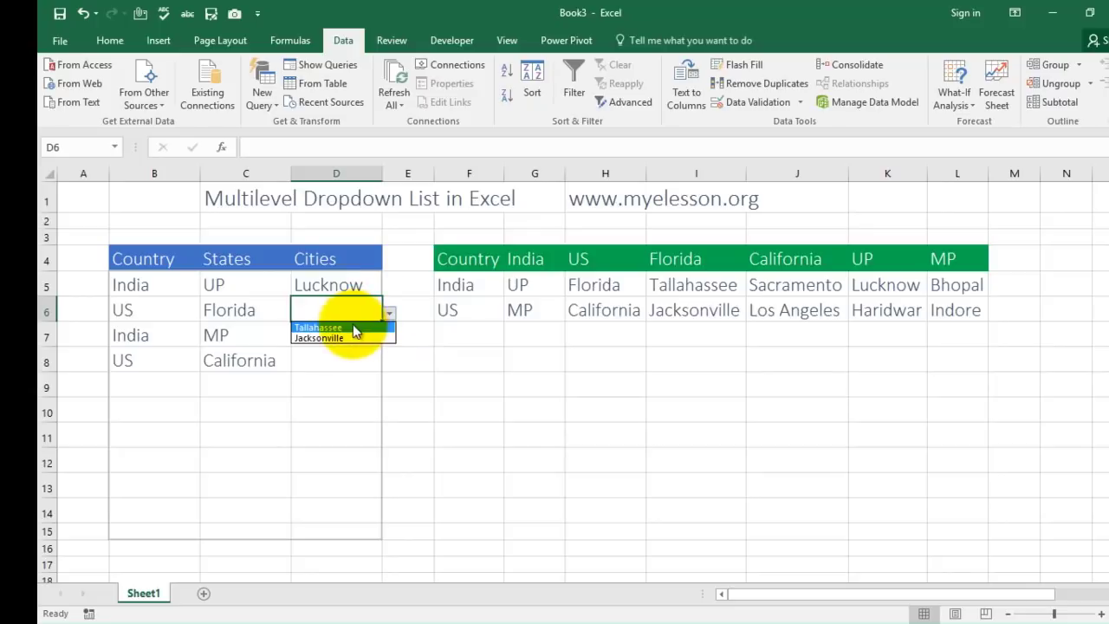
pyautogui.click(347, 328)
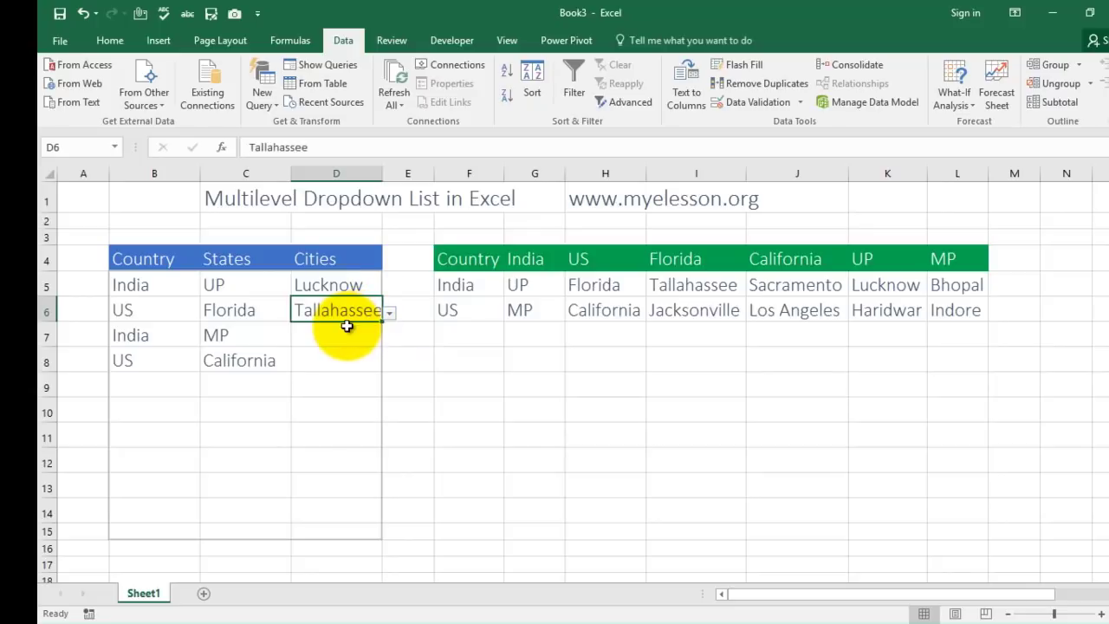
pyautogui.click(419, 346)
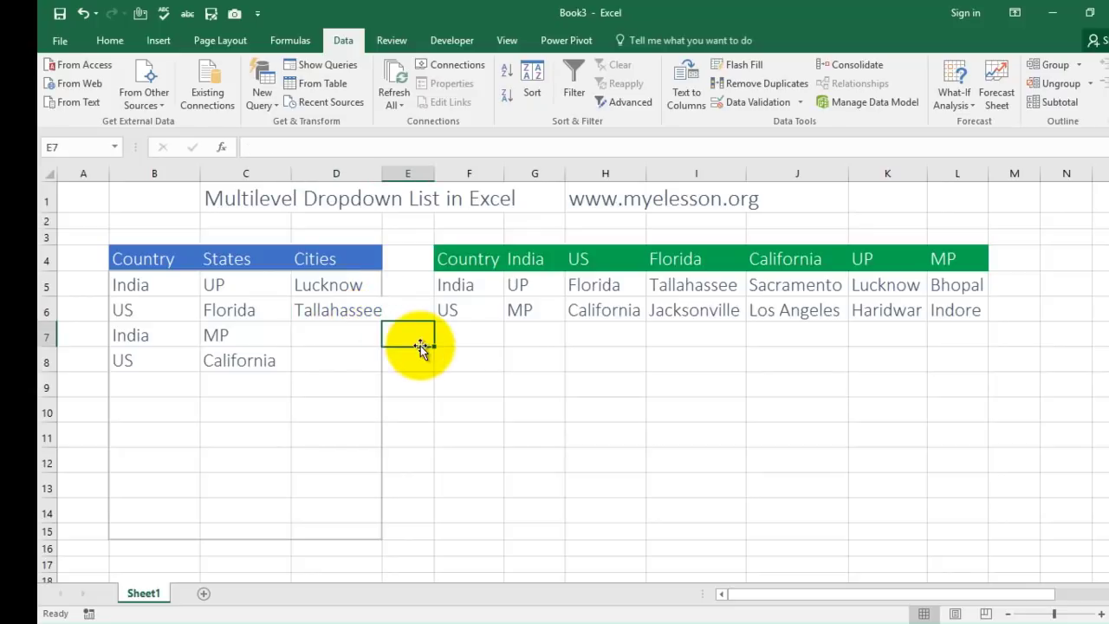
pyautogui.click(357, 330)
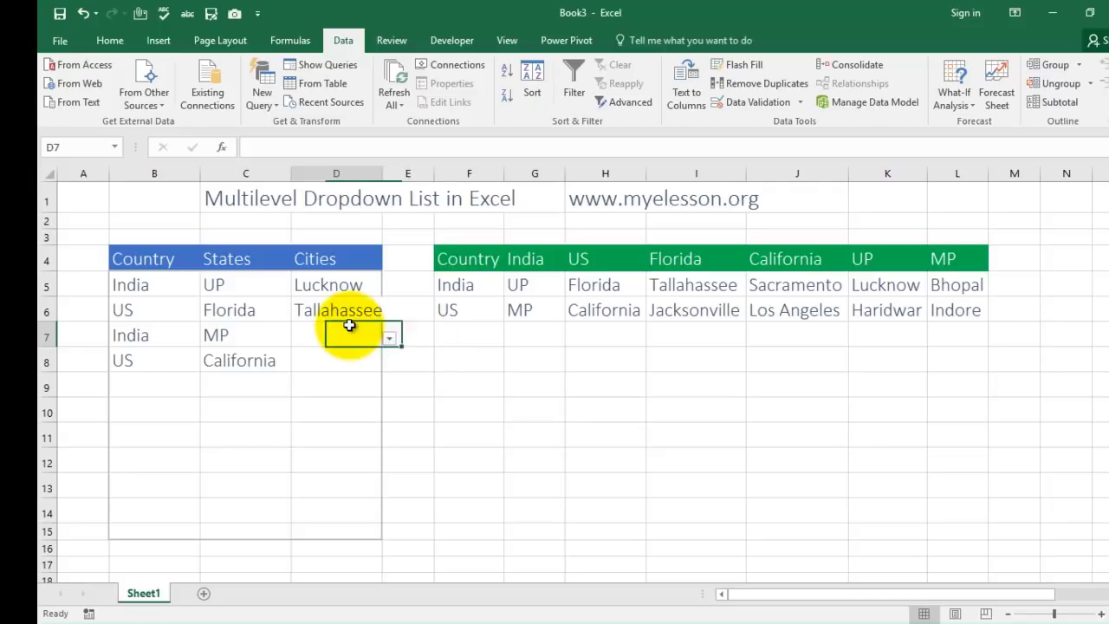
pyautogui.click(389, 339)
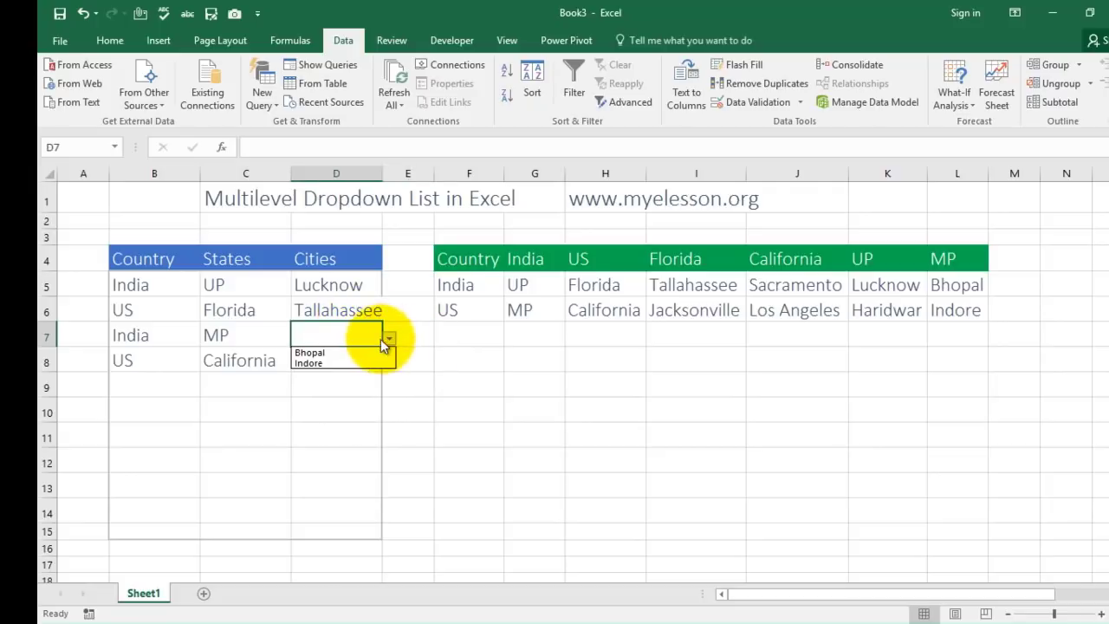
pyautogui.click(349, 351)
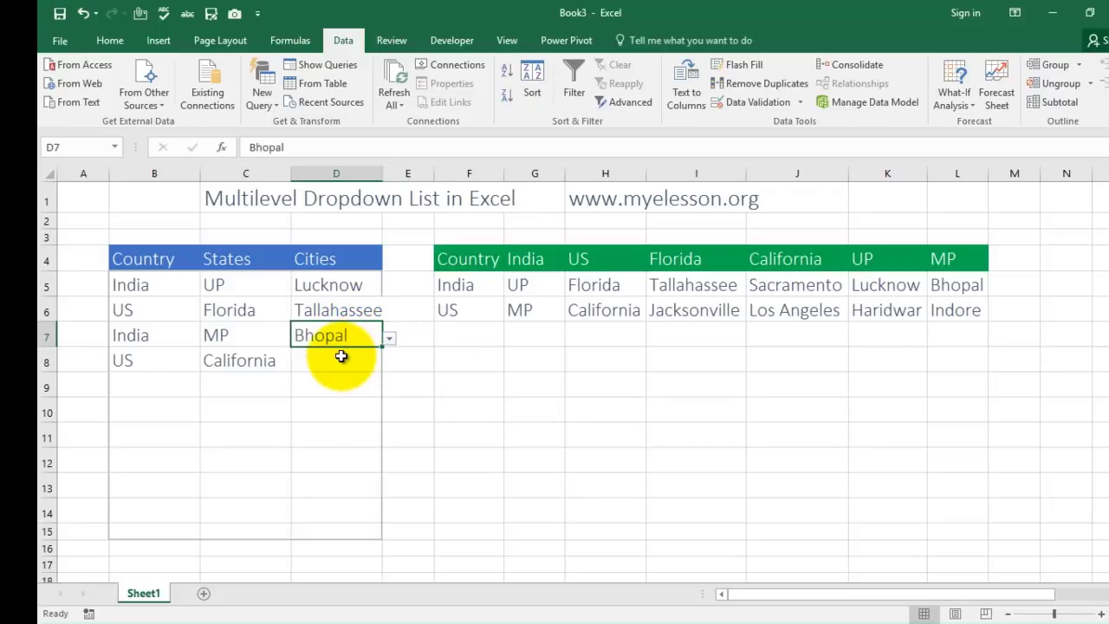
pyautogui.click(345, 355)
pyautogui.click(389, 364)
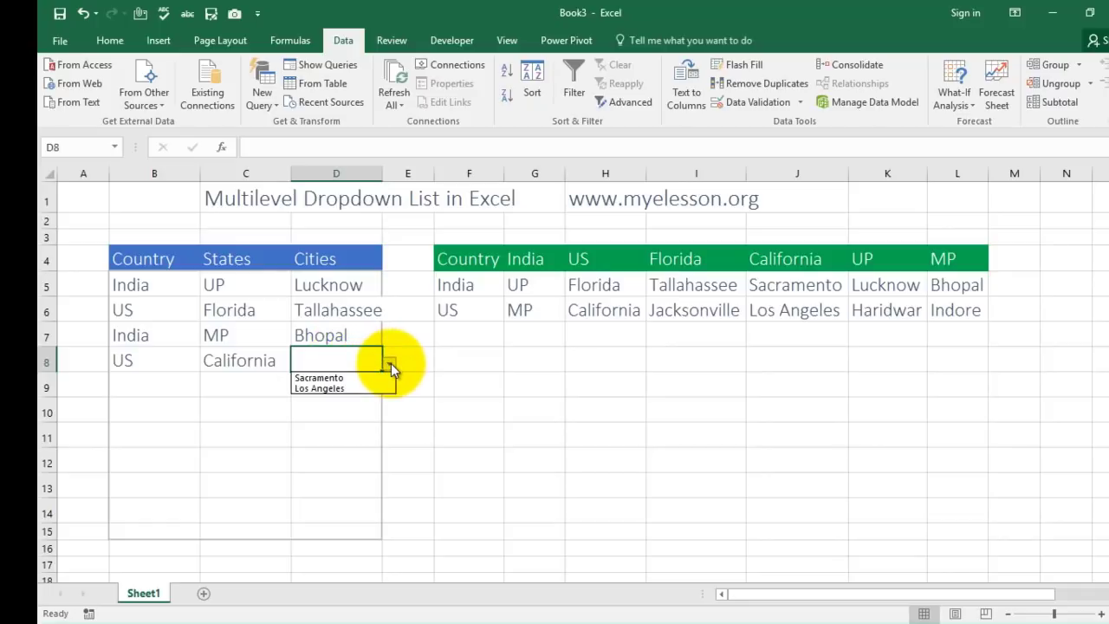
pyautogui.click(348, 386)
pyautogui.click(449, 393)
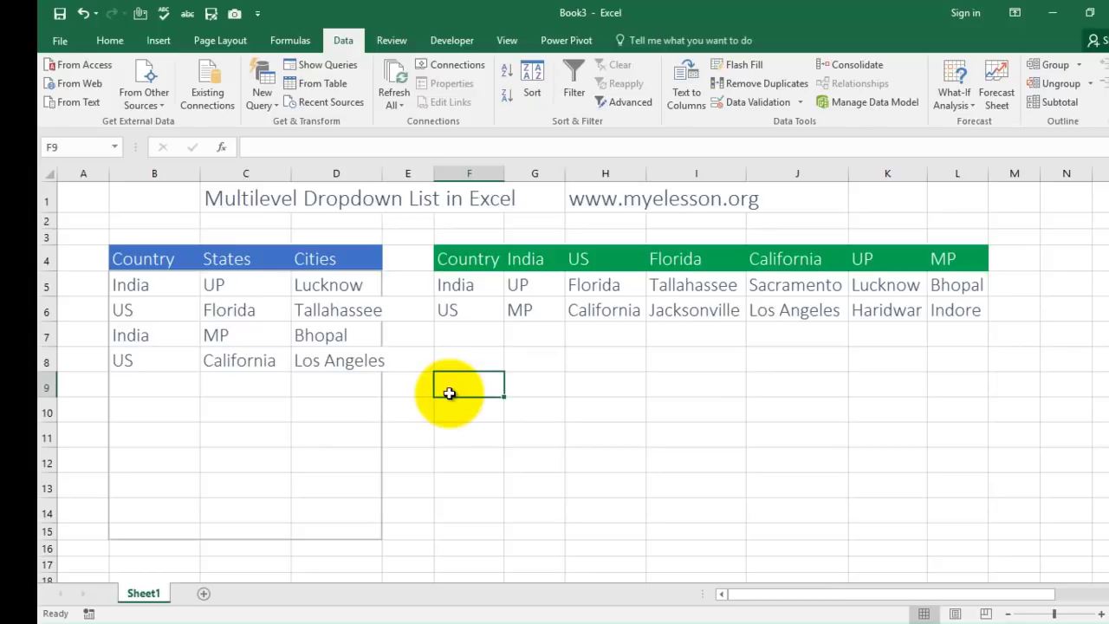